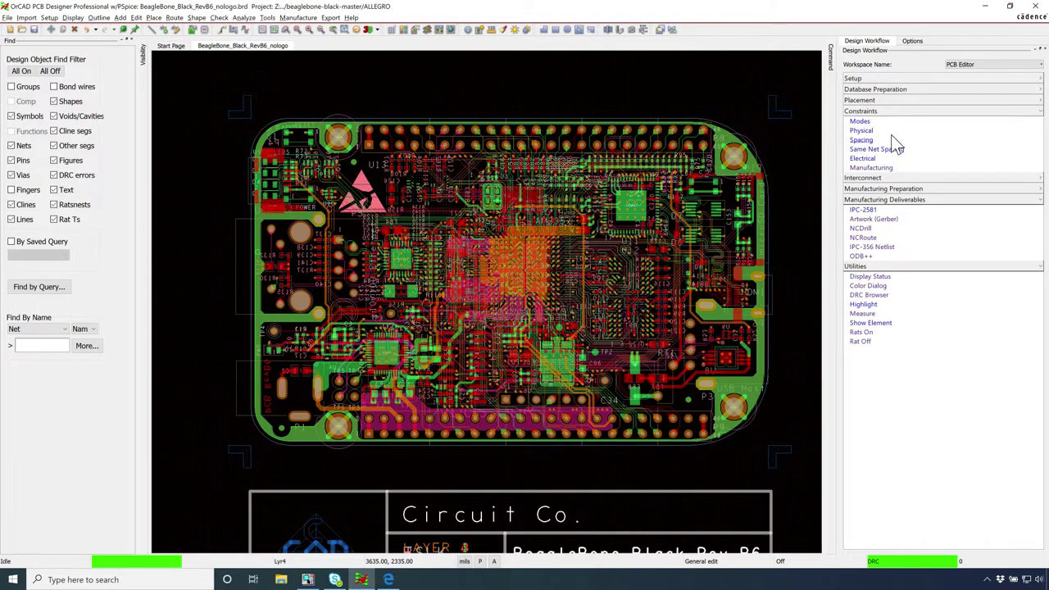
# Step: Expand the Setup and Database Preparation workflow groups, then browse the menu bar
pyautogui.click(881, 79)
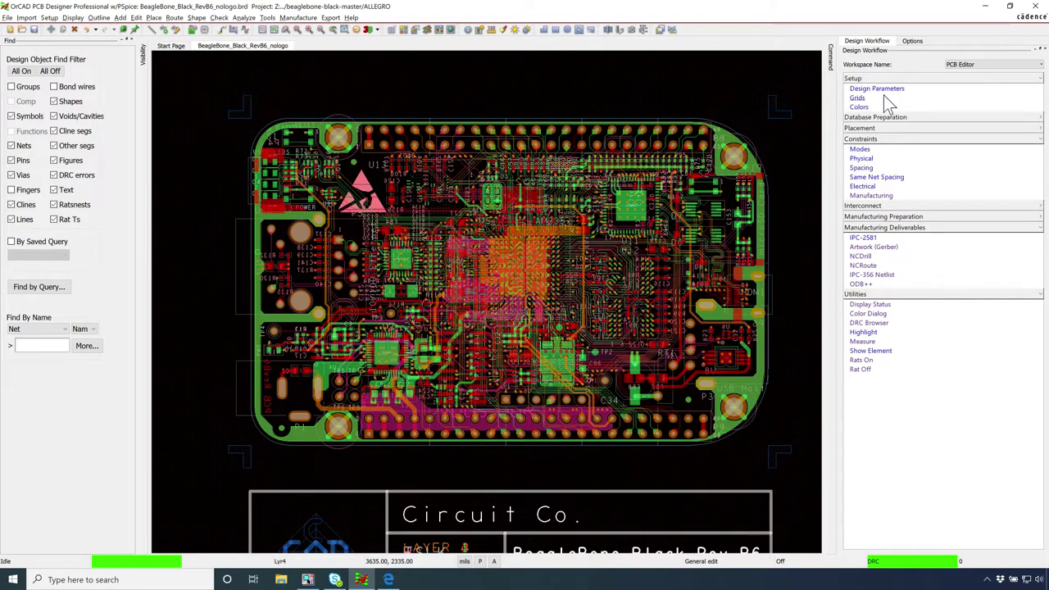
pyautogui.click(895, 119)
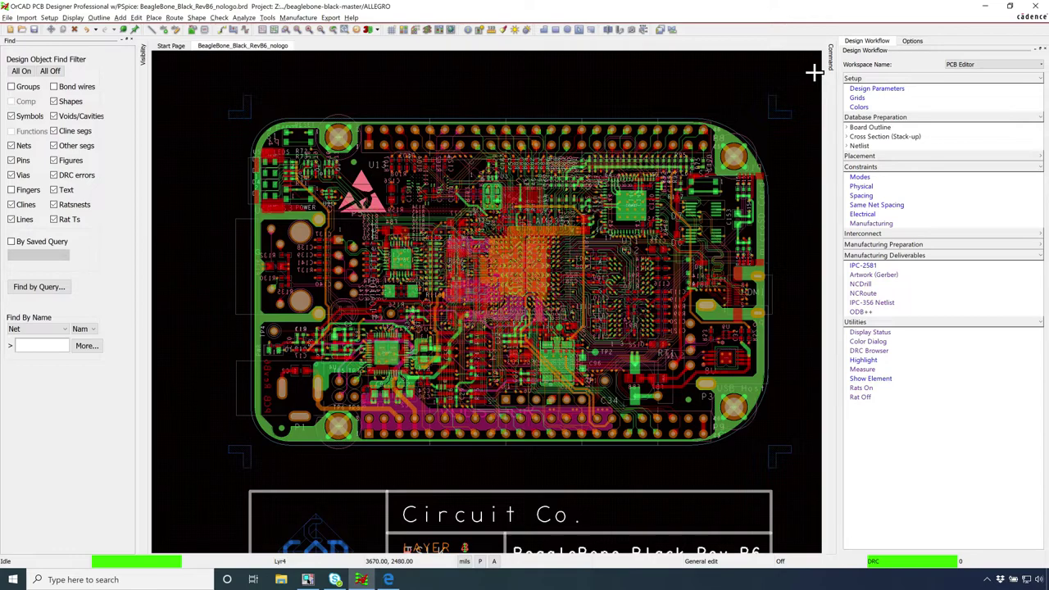
pyautogui.click(296, 17)
pyautogui.click(93, 19)
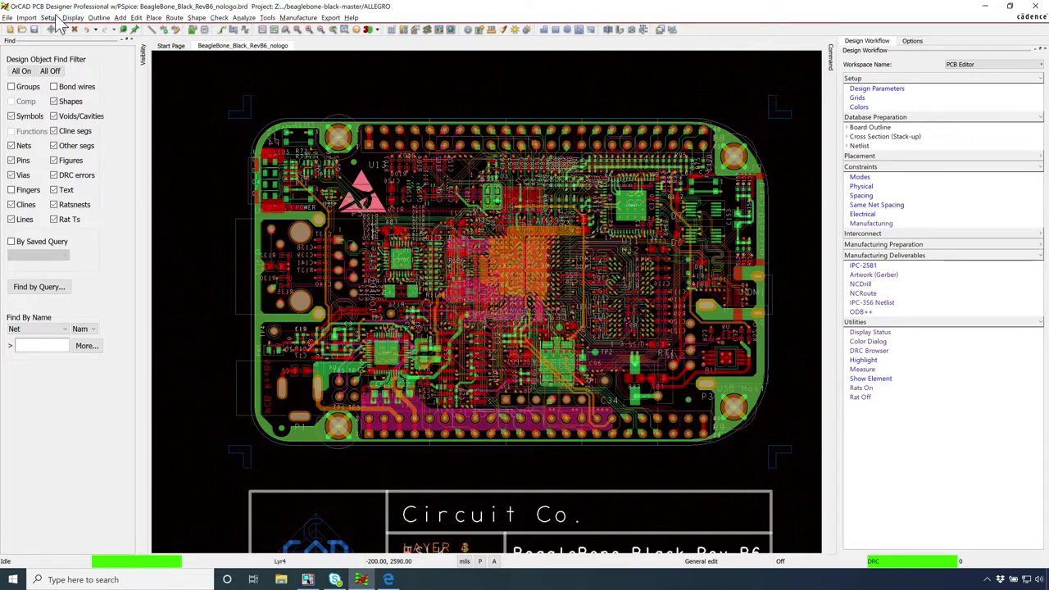
pyautogui.click(75, 18)
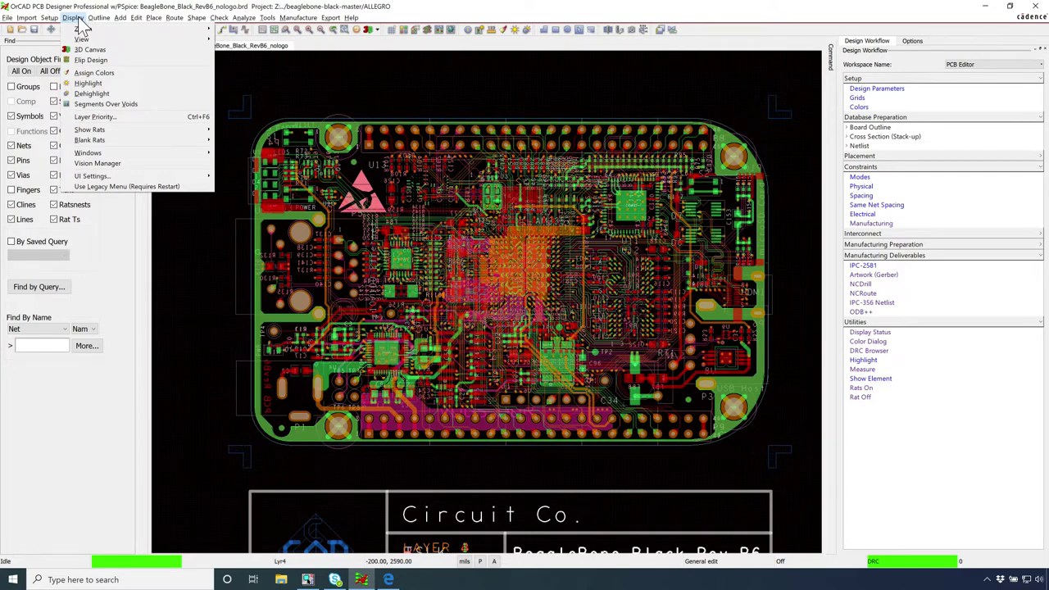
pyautogui.moveTo(137, 156)
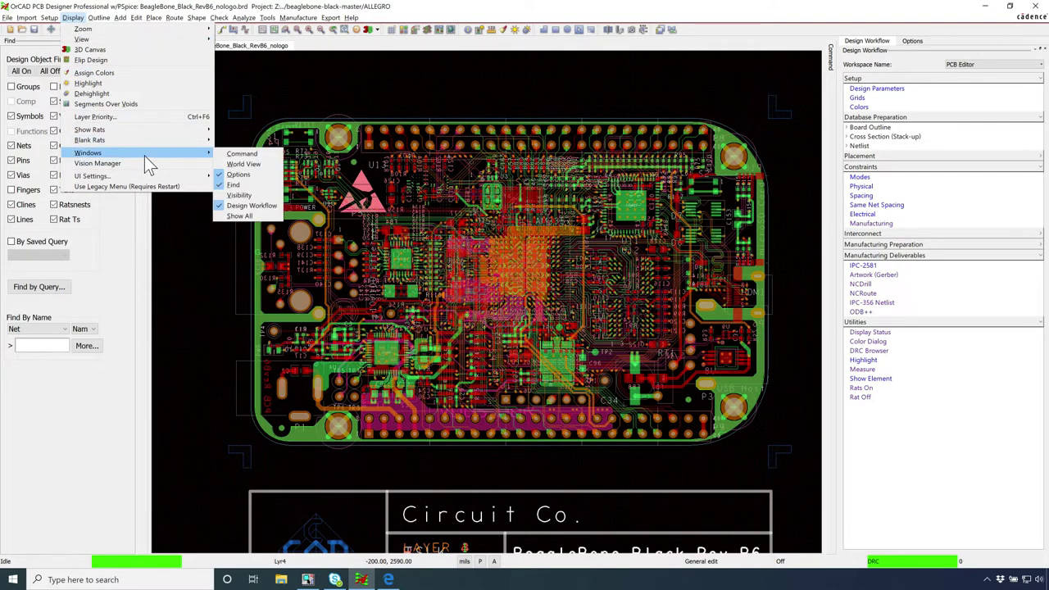
pyautogui.click(254, 205)
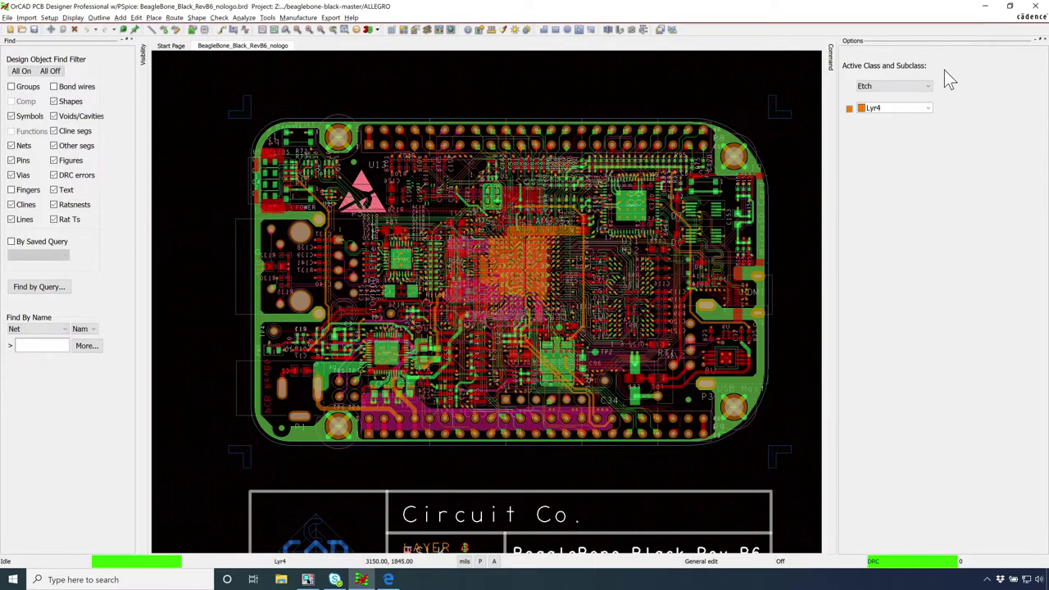
pyautogui.click(73, 17)
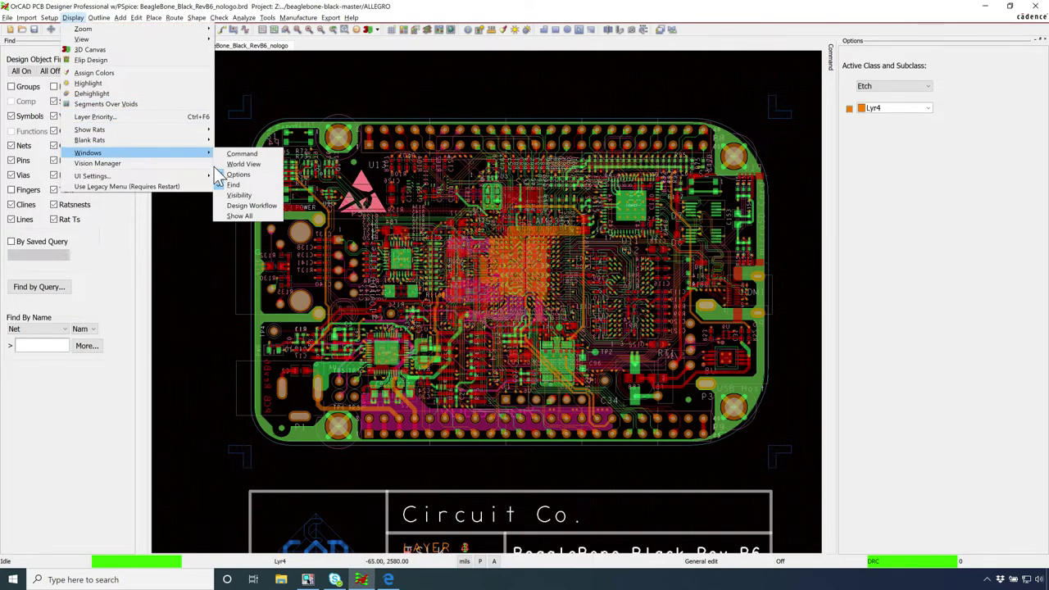
pyautogui.click(245, 215)
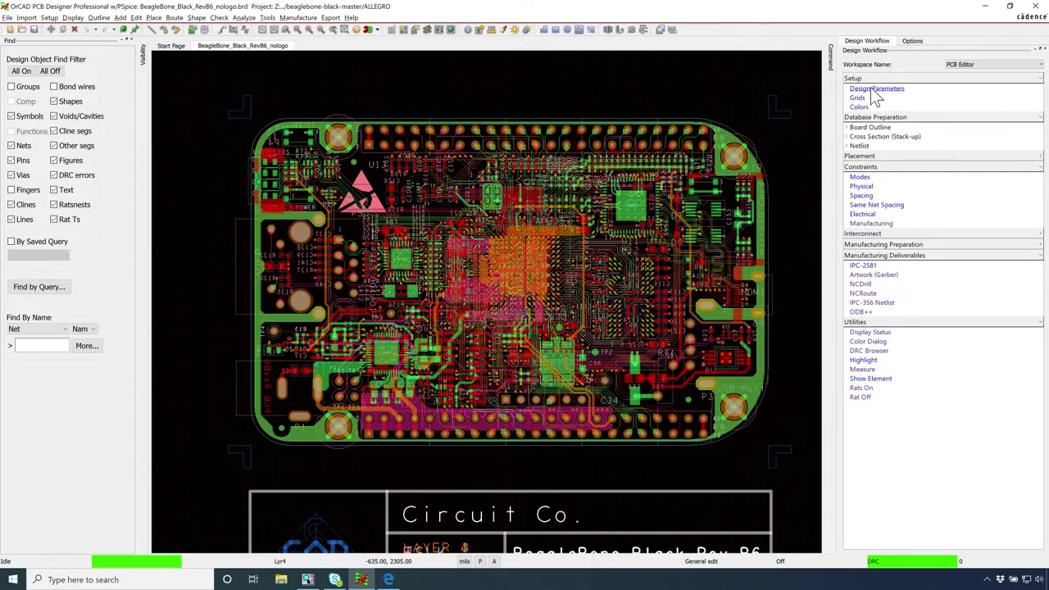
pyautogui.click(49, 18)
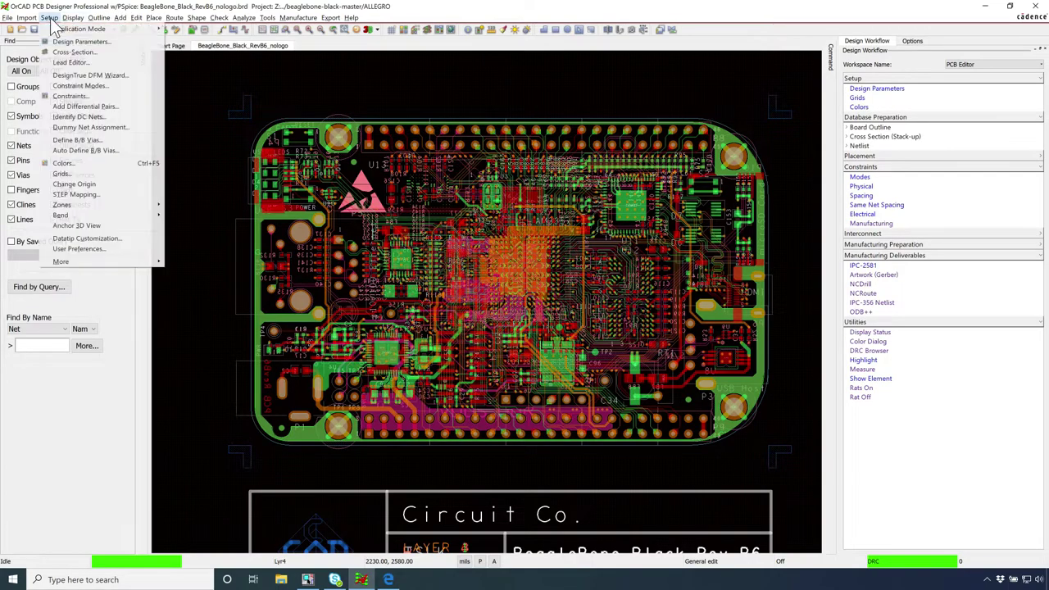
pyautogui.click(78, 42)
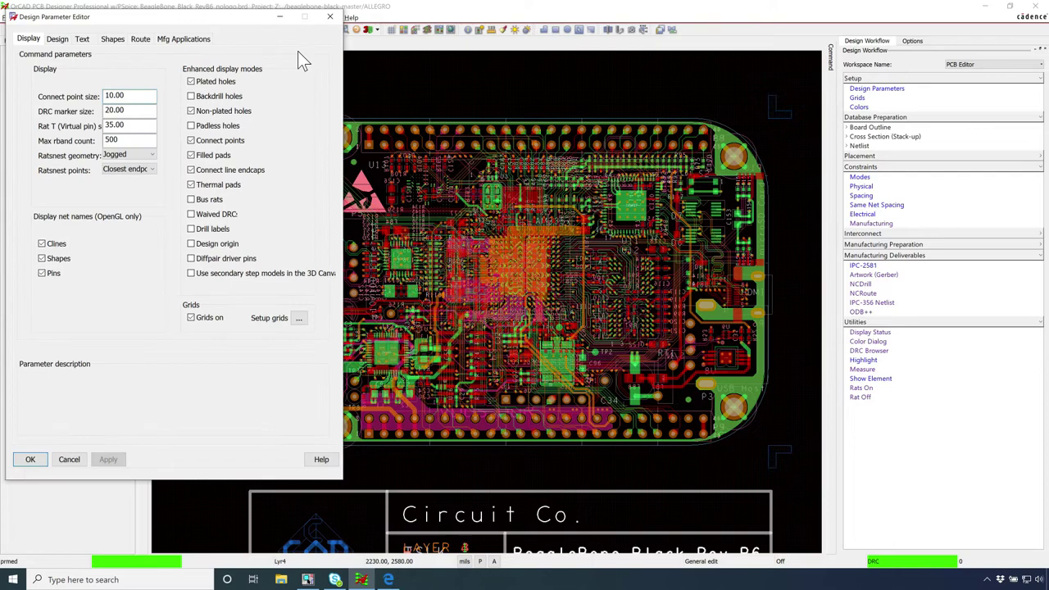
pyautogui.click(330, 18)
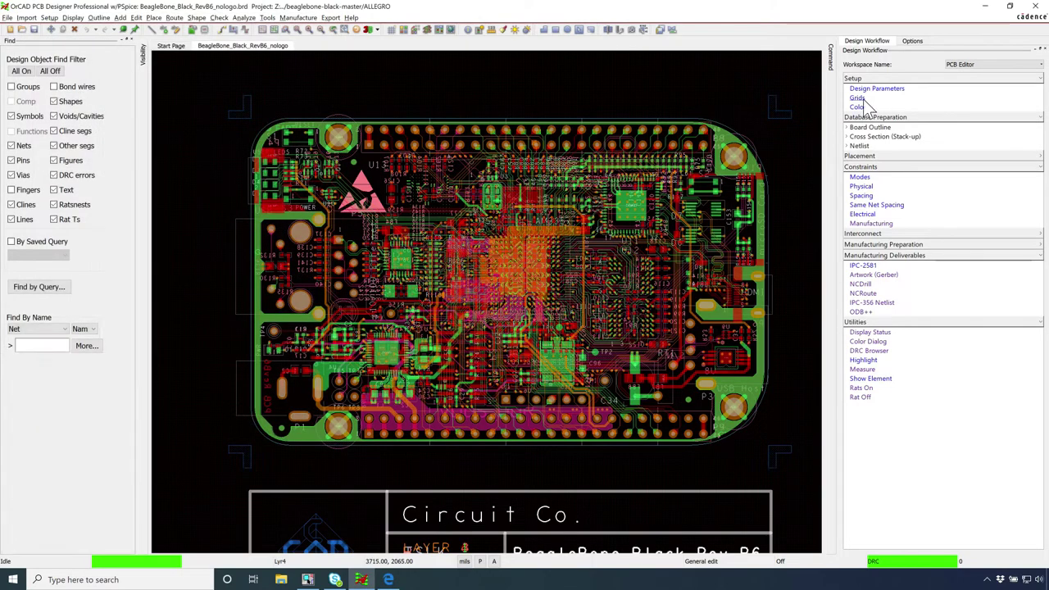
pyautogui.click(856, 97)
pyautogui.click(394, 71)
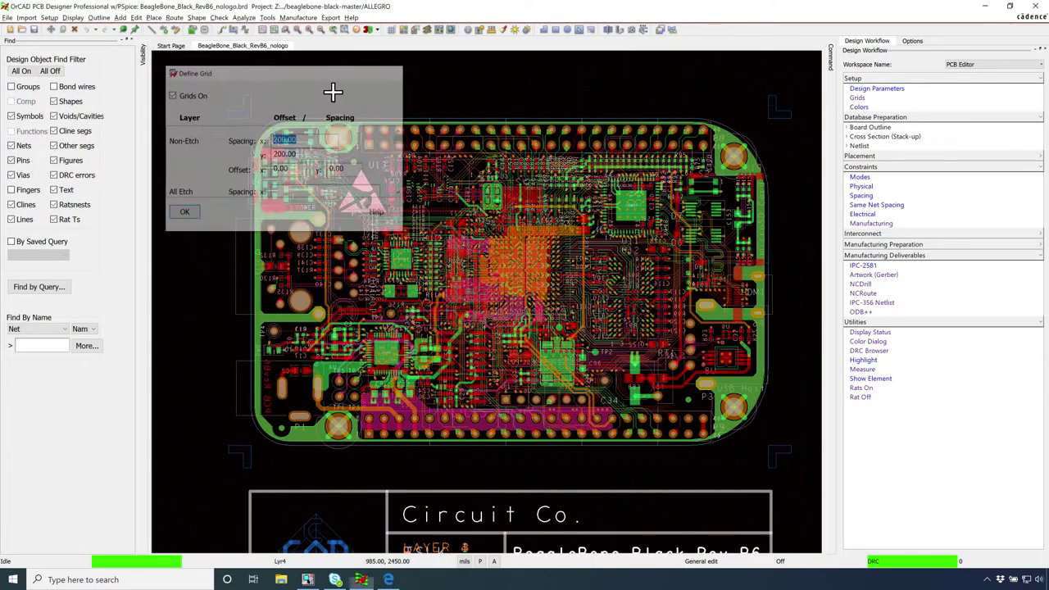
pyautogui.click(49, 17)
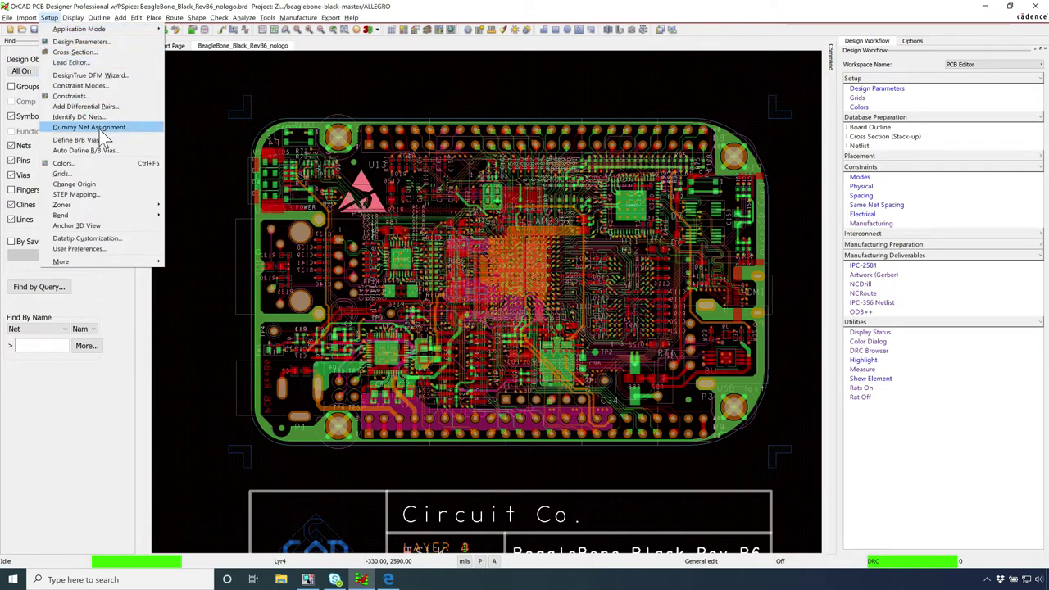
pyautogui.click(90, 173)
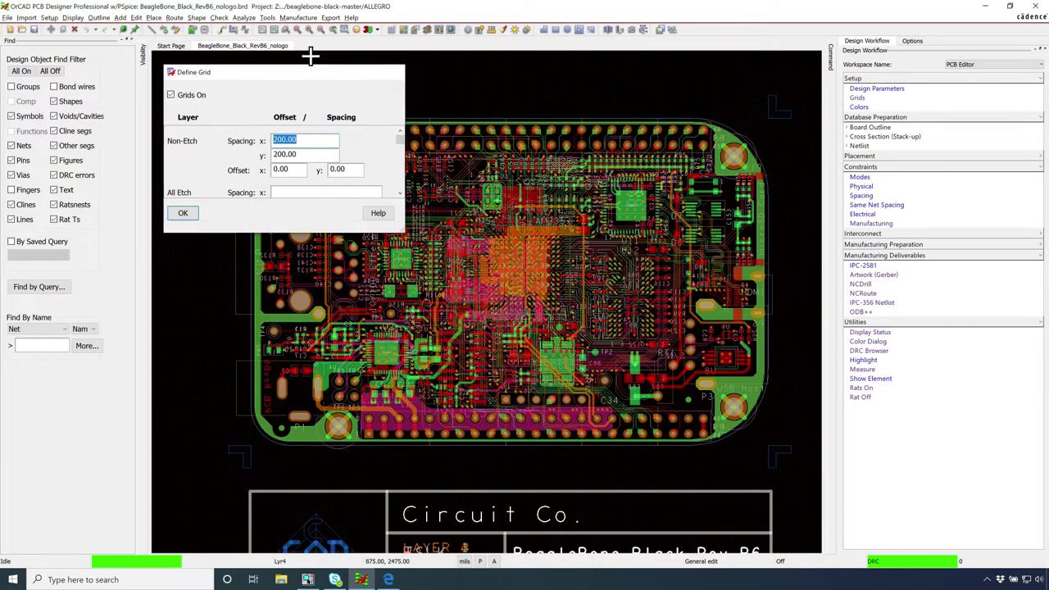
pyautogui.click(391, 72)
pyautogui.click(49, 17)
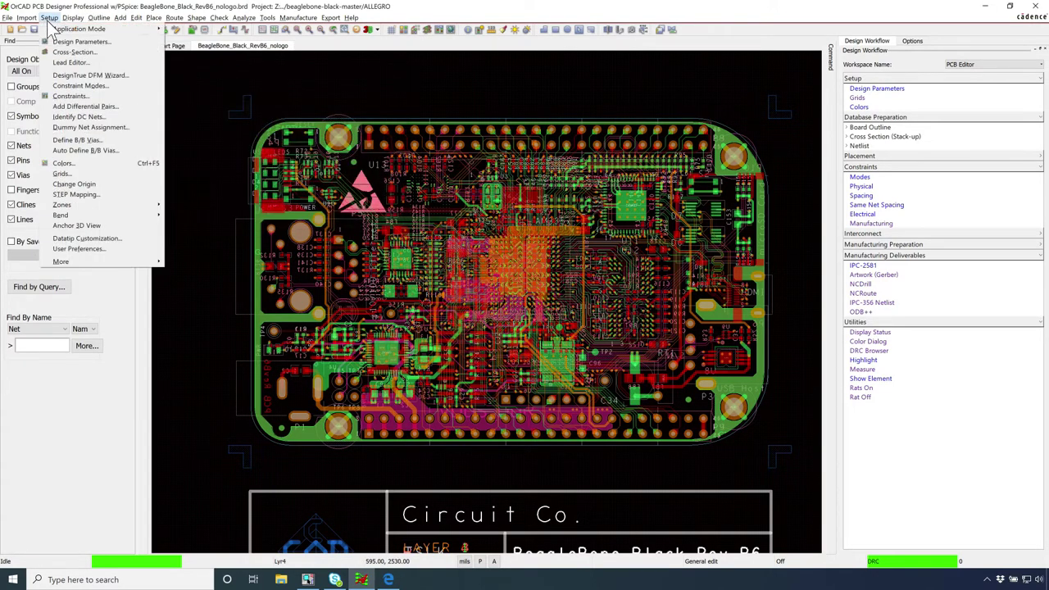
pyautogui.click(105, 41)
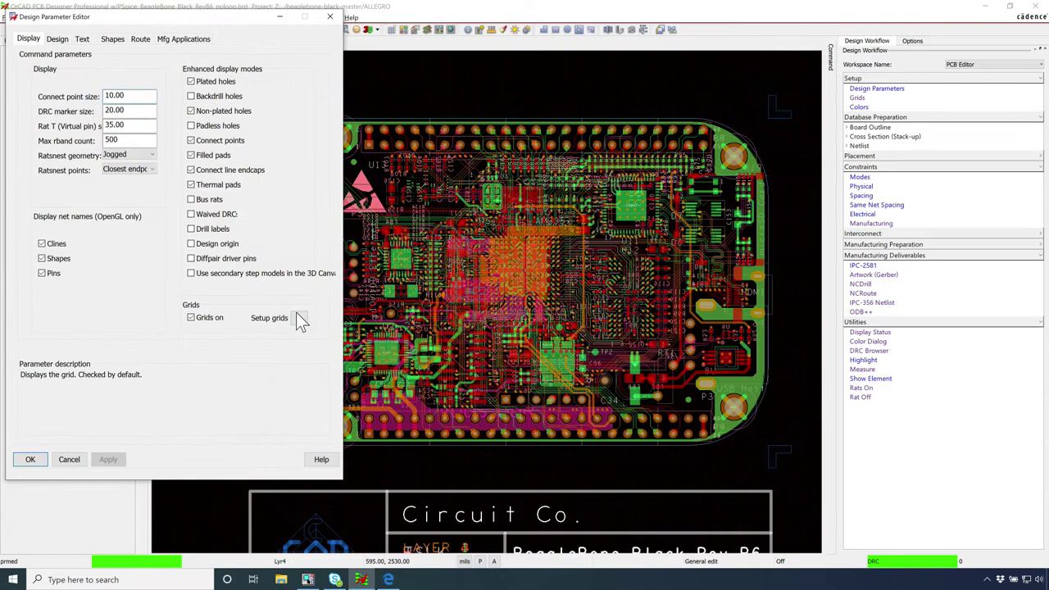
pyautogui.click(298, 318)
pyautogui.click(394, 73)
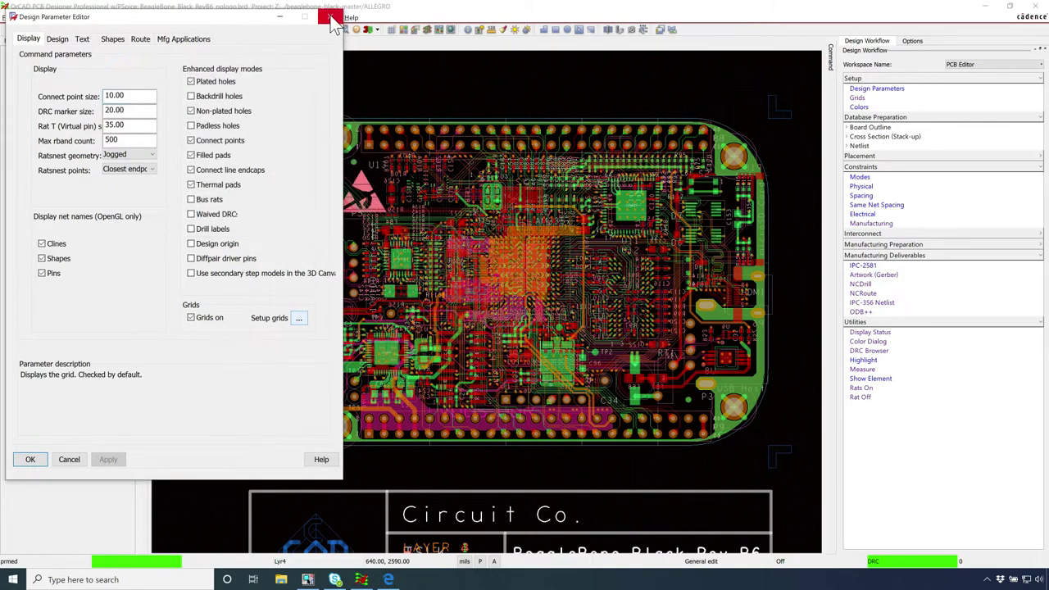
pyautogui.click(330, 17)
pyautogui.rightClick(449, 83)
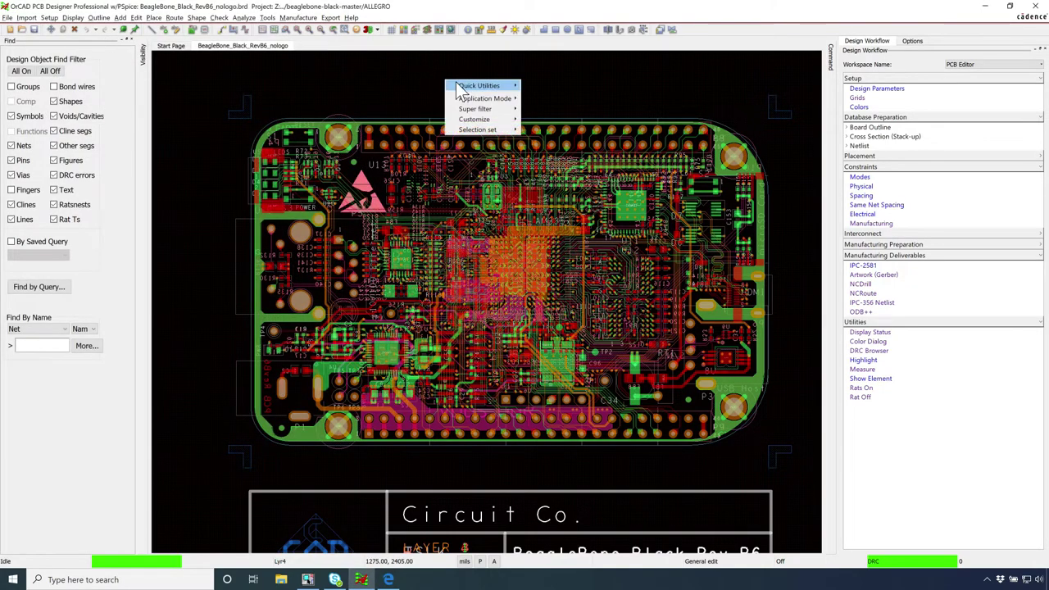
pyautogui.moveTo(459, 85)
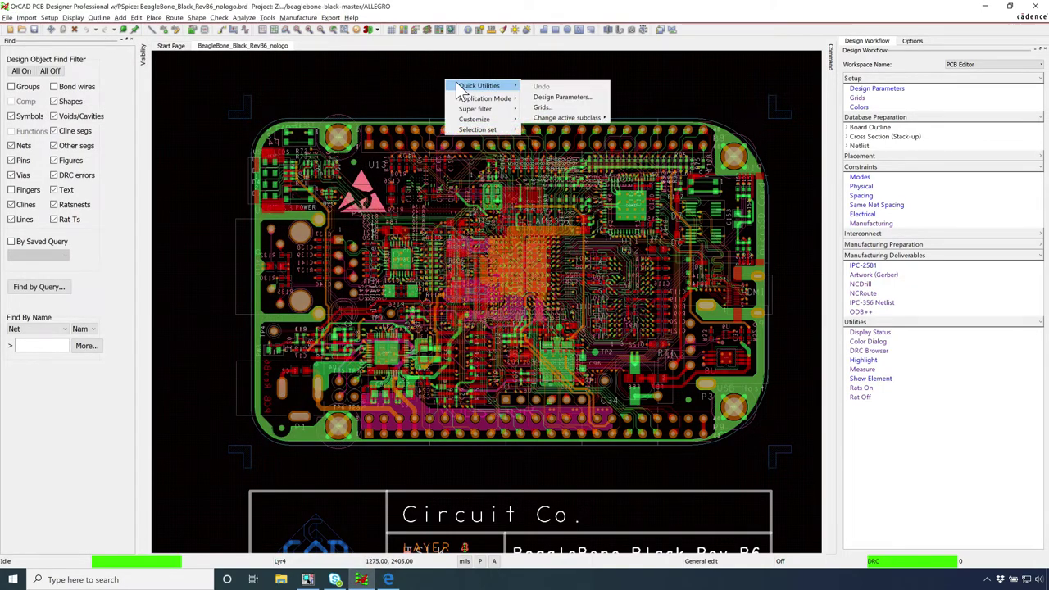
pyautogui.click(542, 107)
pyautogui.click(396, 73)
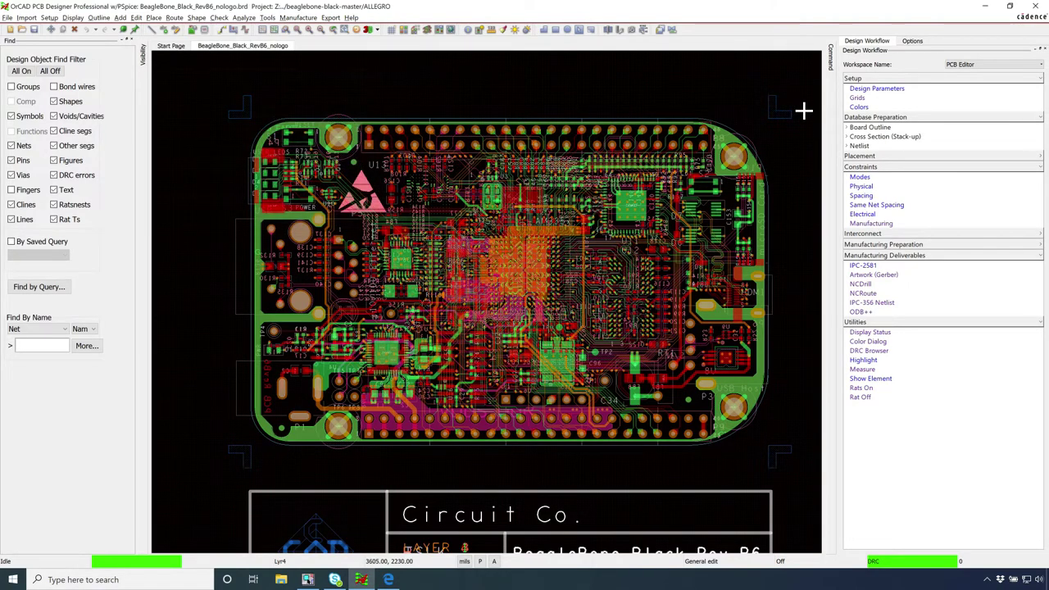
# Step: Open the Color Dialog from the workflow, then again via Setup > Colors..., closing it each time
pyautogui.click(857, 108)
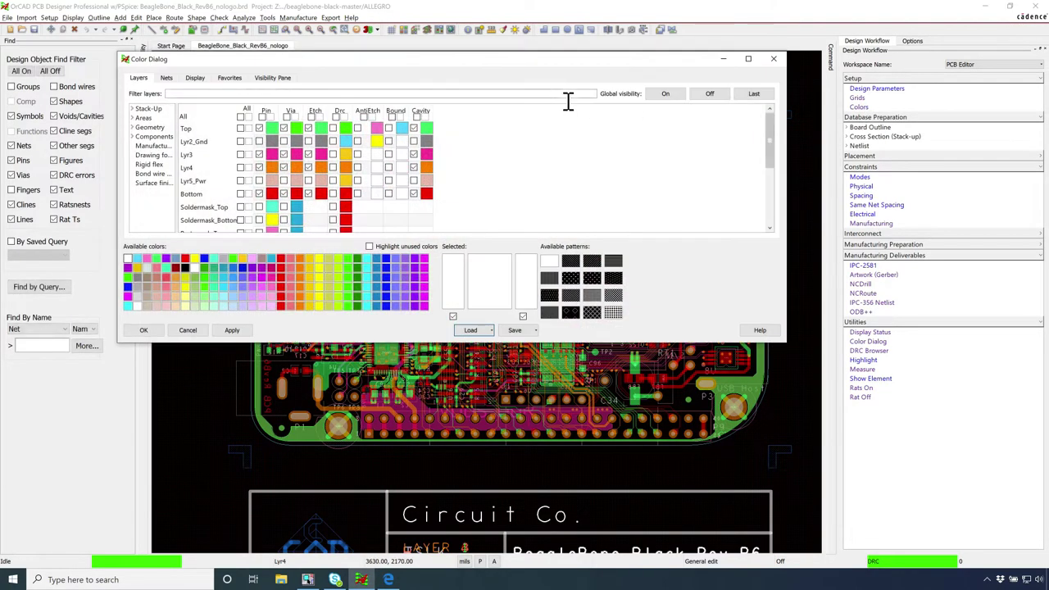
pyautogui.press('Escape')
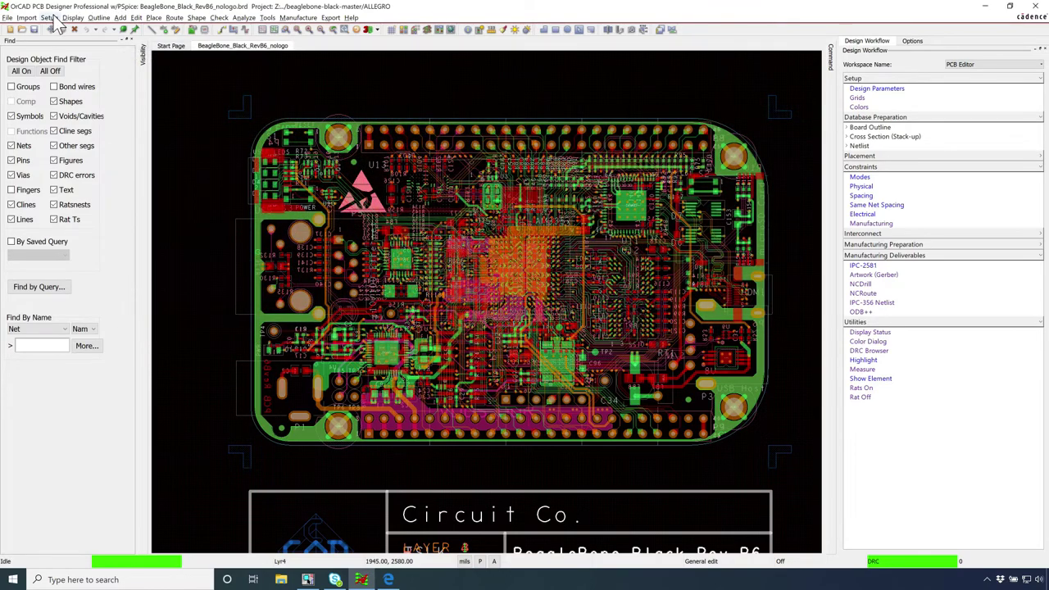
pyautogui.click(49, 18)
pyautogui.click(72, 17)
pyautogui.click(50, 17)
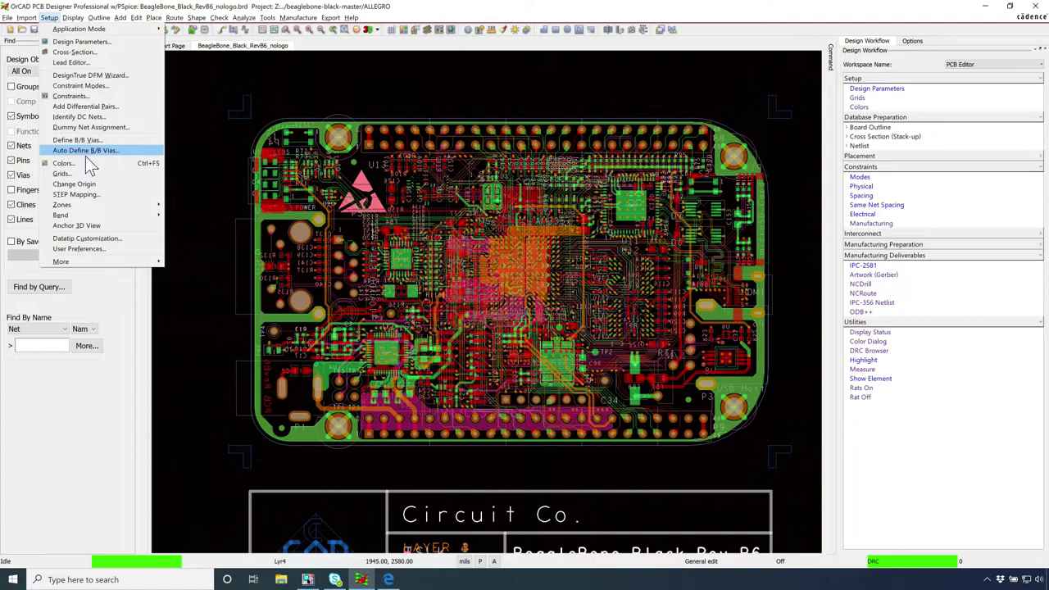
pyautogui.click(64, 163)
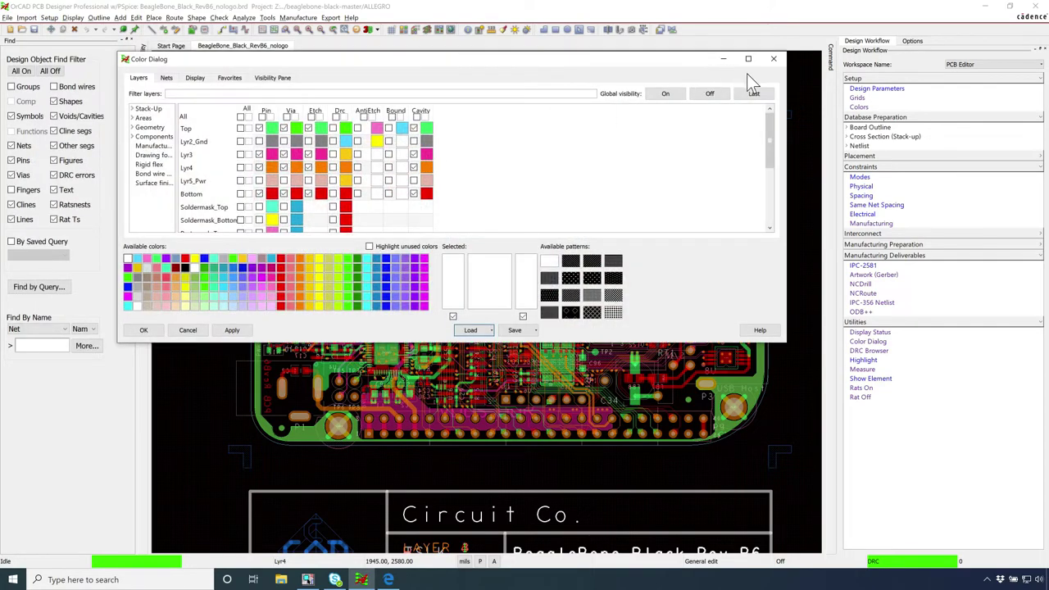
pyautogui.click(770, 62)
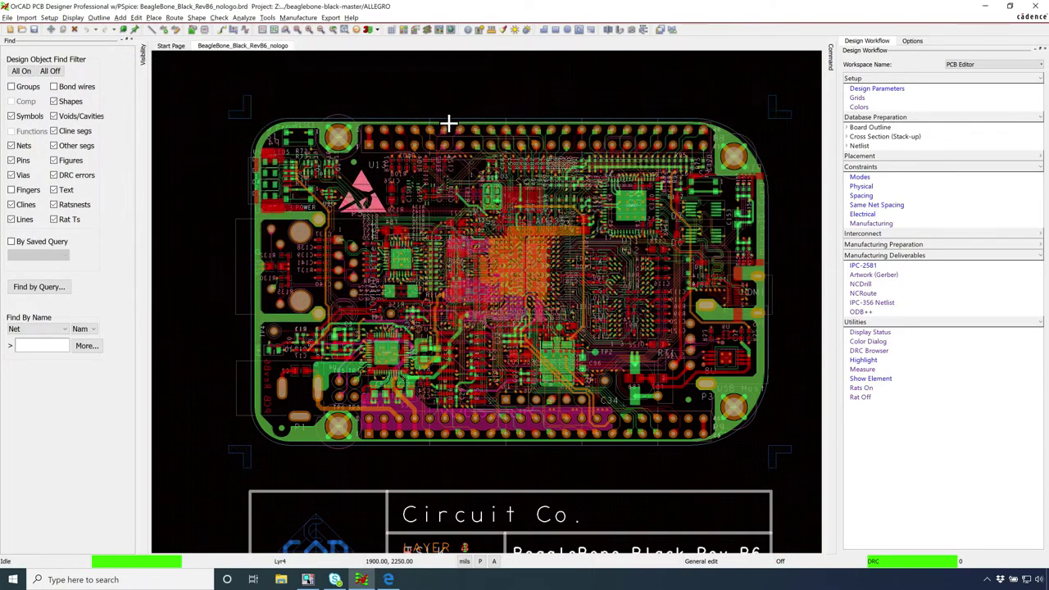
# Step: Collapse Setup and try Board Outline > Create > Automatically, dismissing the discontiguous-outline error
pyautogui.click(889, 79)
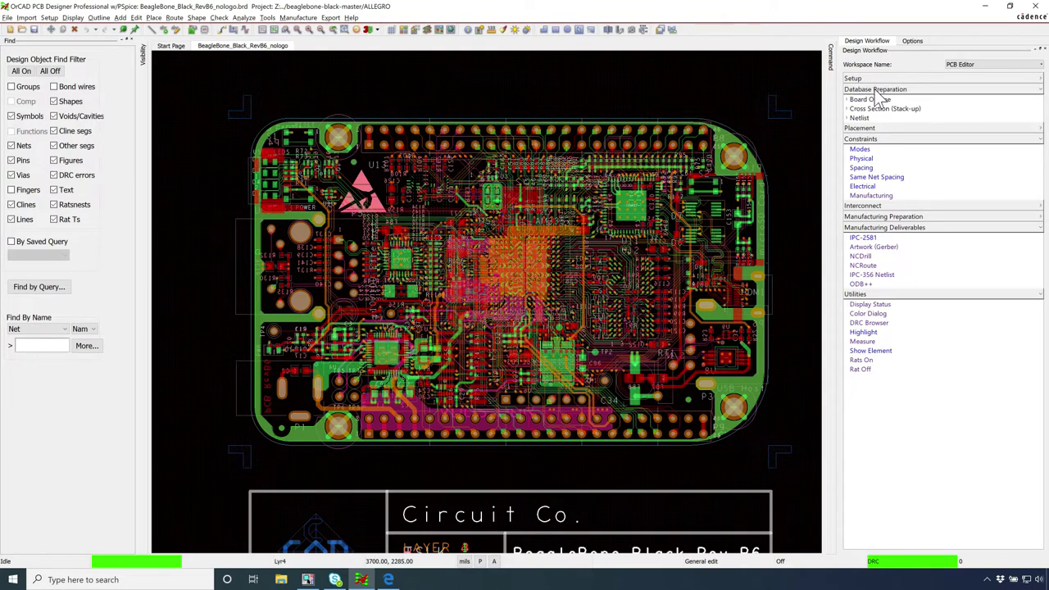
pyautogui.click(851, 99)
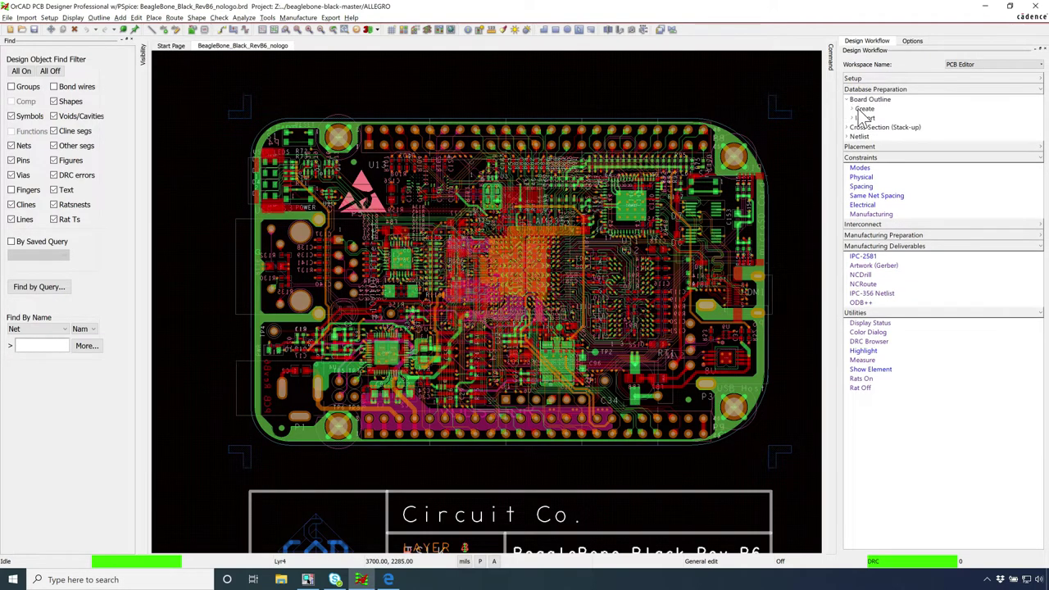
pyautogui.click(851, 109)
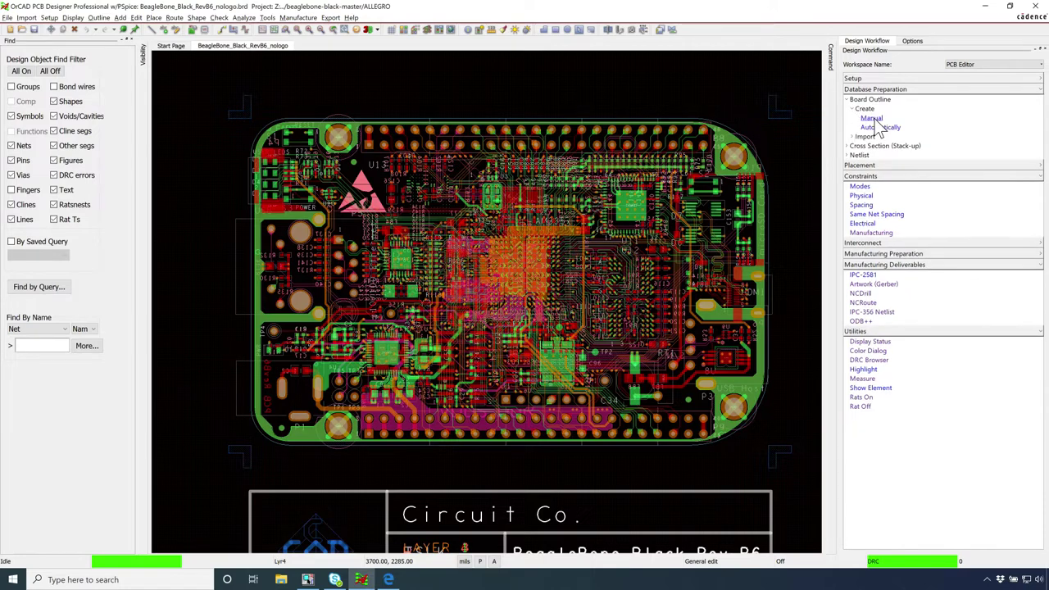
pyautogui.click(883, 128)
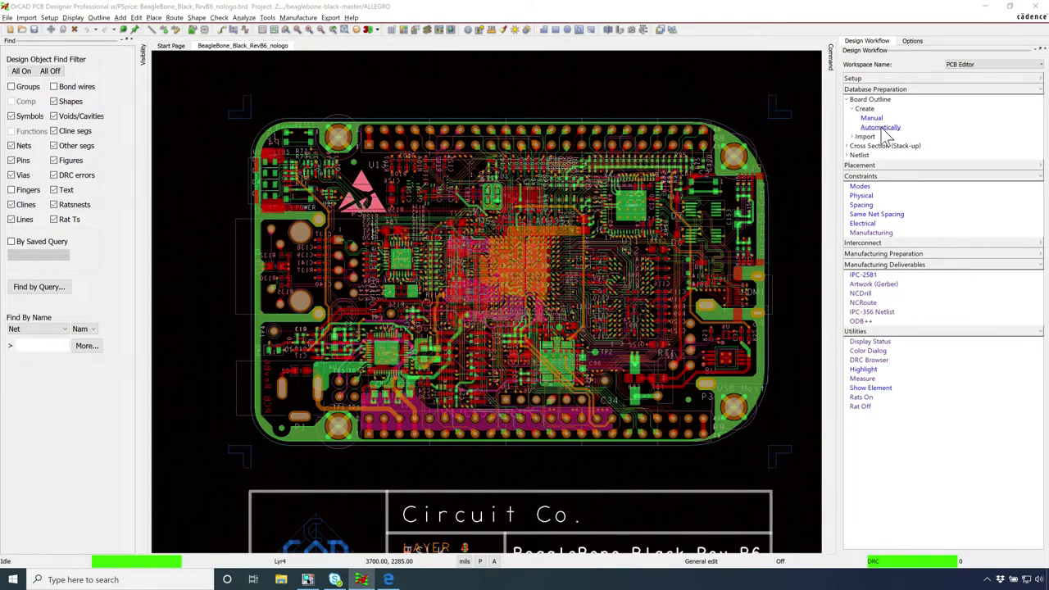
pyautogui.click(574, 312)
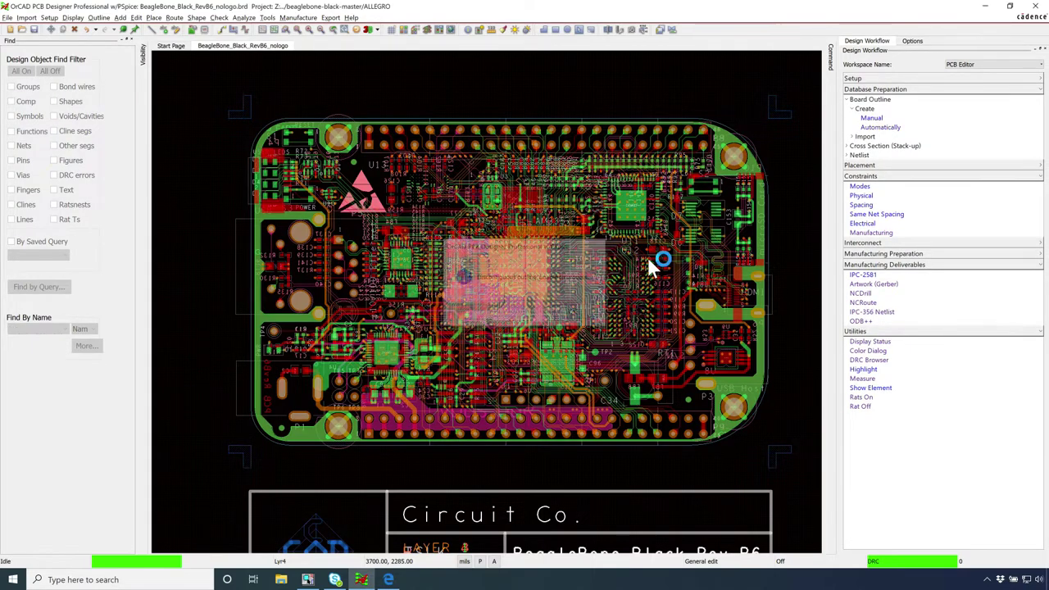
# Step: Start drawing the board outline manually, then cancel it
pyautogui.click(871, 119)
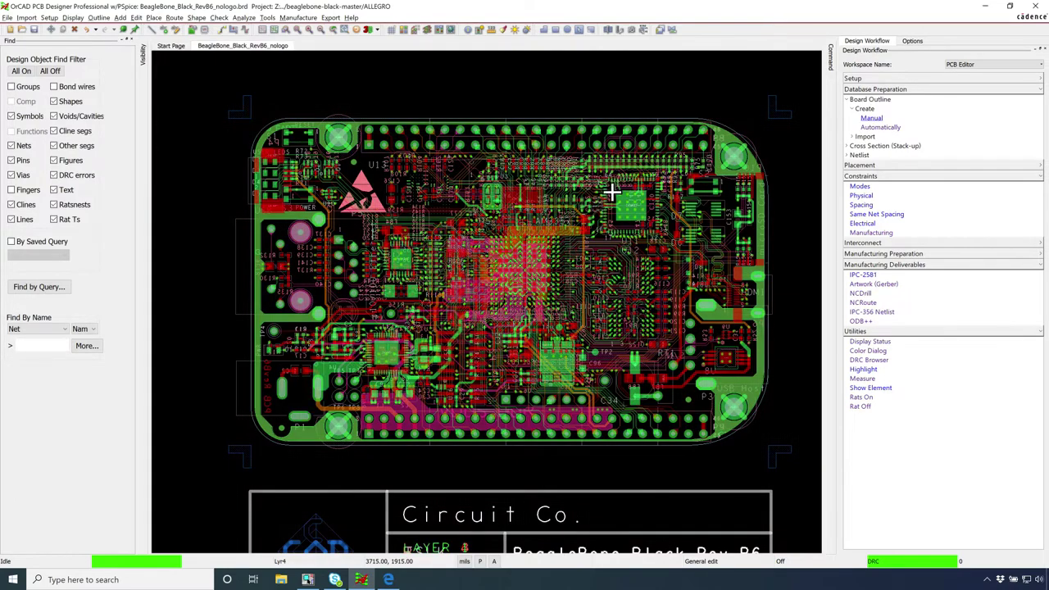
pyautogui.rightClick(608, 73)
pyautogui.click(628, 100)
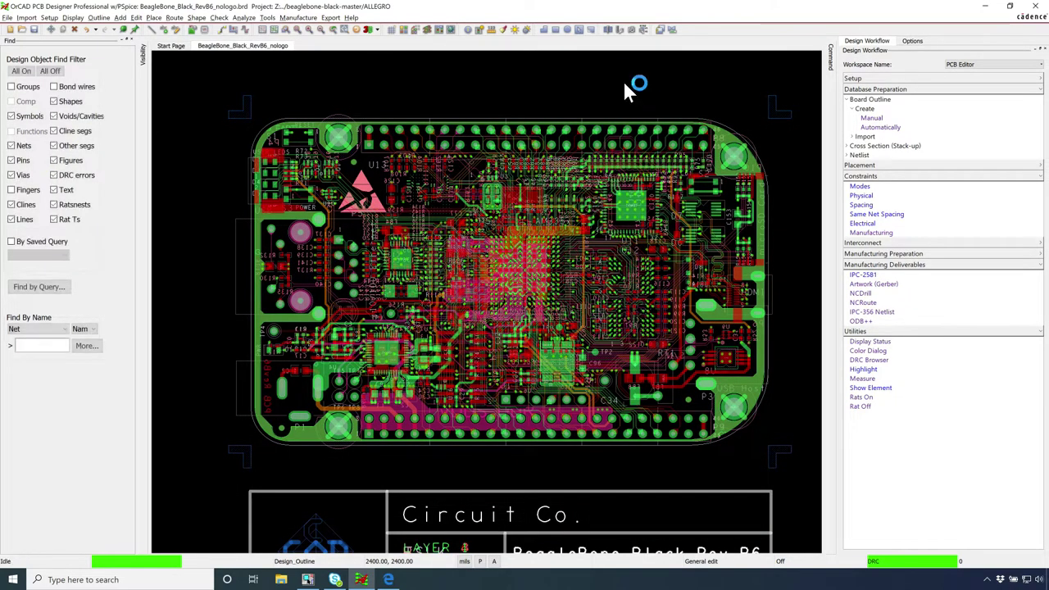
# Step: Run Outline > Design... from the menu and dismiss the discontiguous-outline error
pyautogui.click(98, 18)
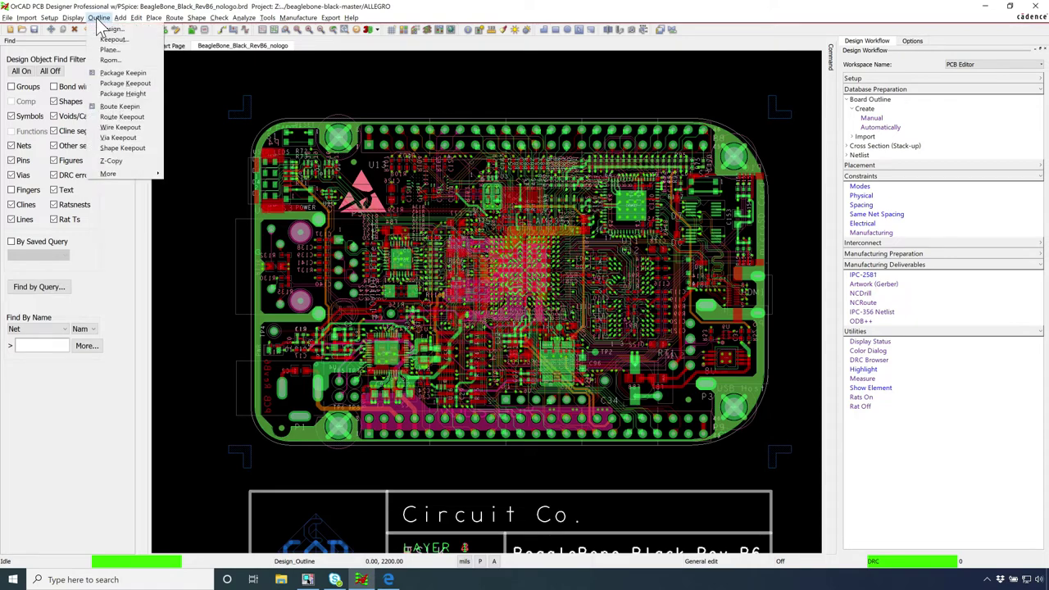
pyautogui.click(110, 29)
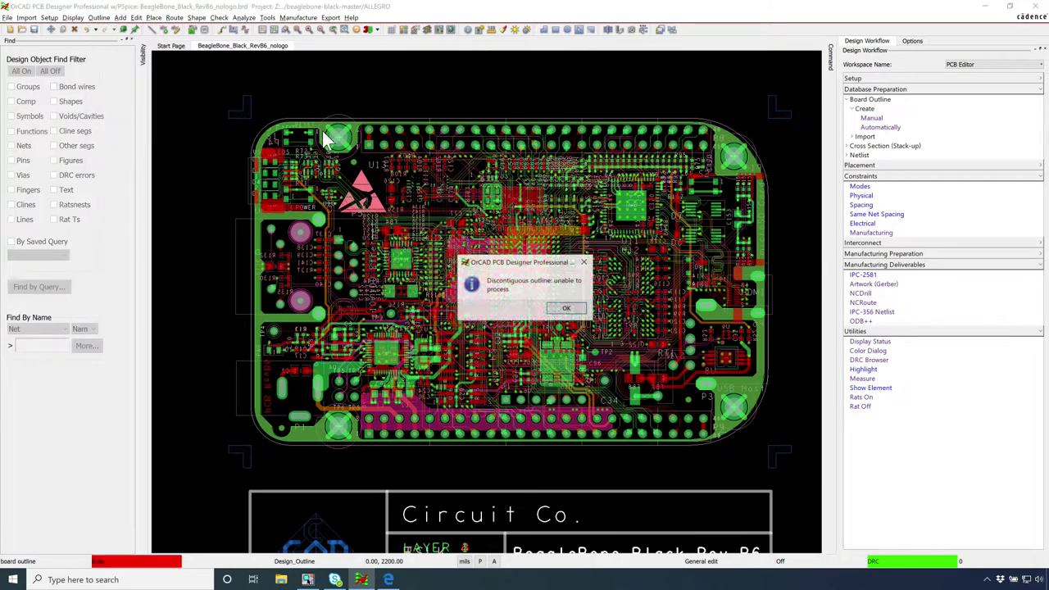
pyautogui.click(566, 310)
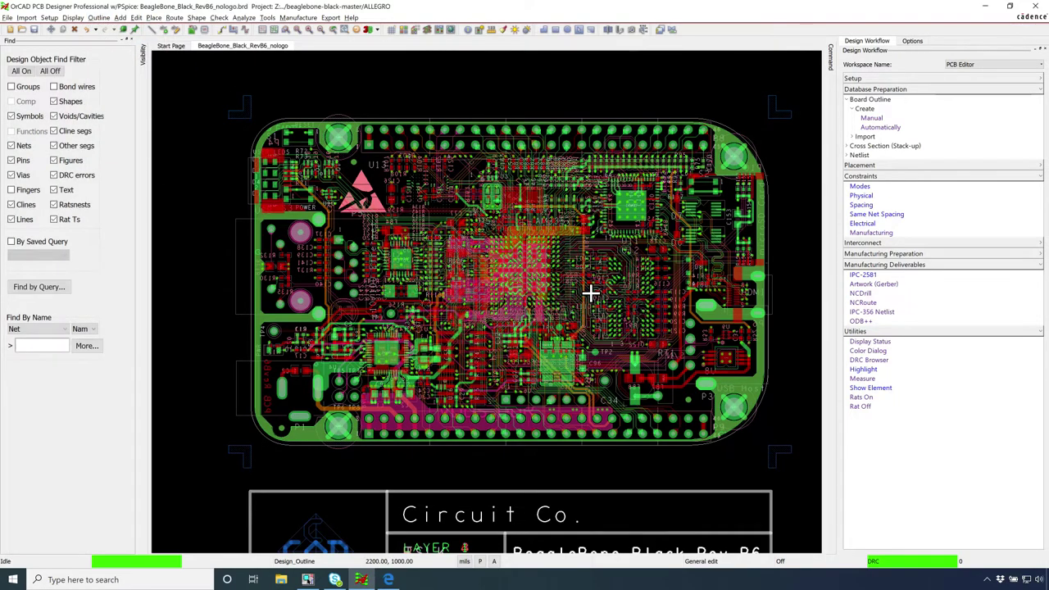
pyautogui.scroll(-2, 590, 293)
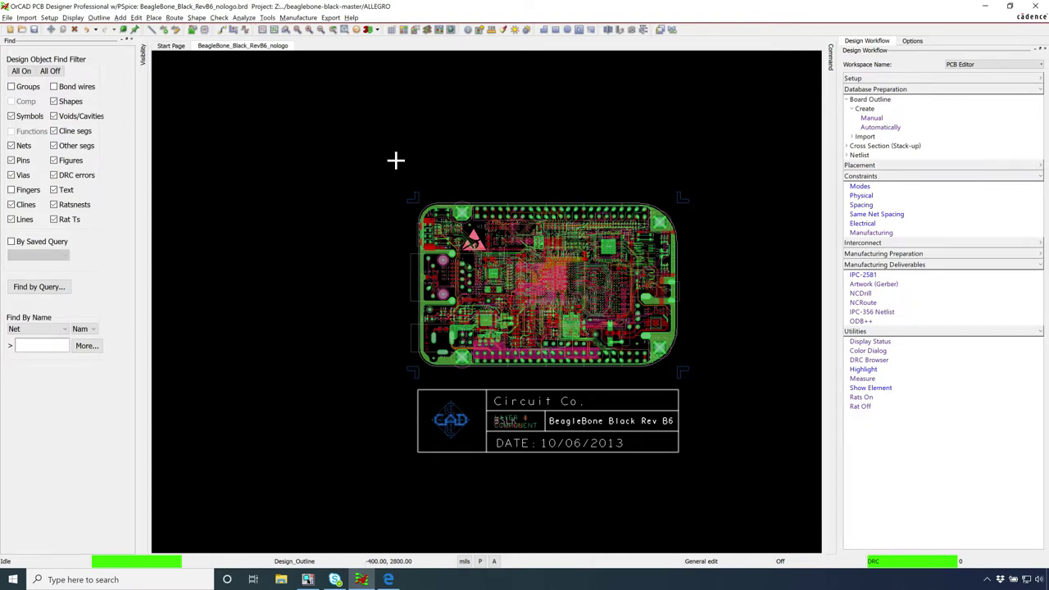
# Step: View the Import > MCAD submenu, then close the Import menu
pyautogui.click(28, 18)
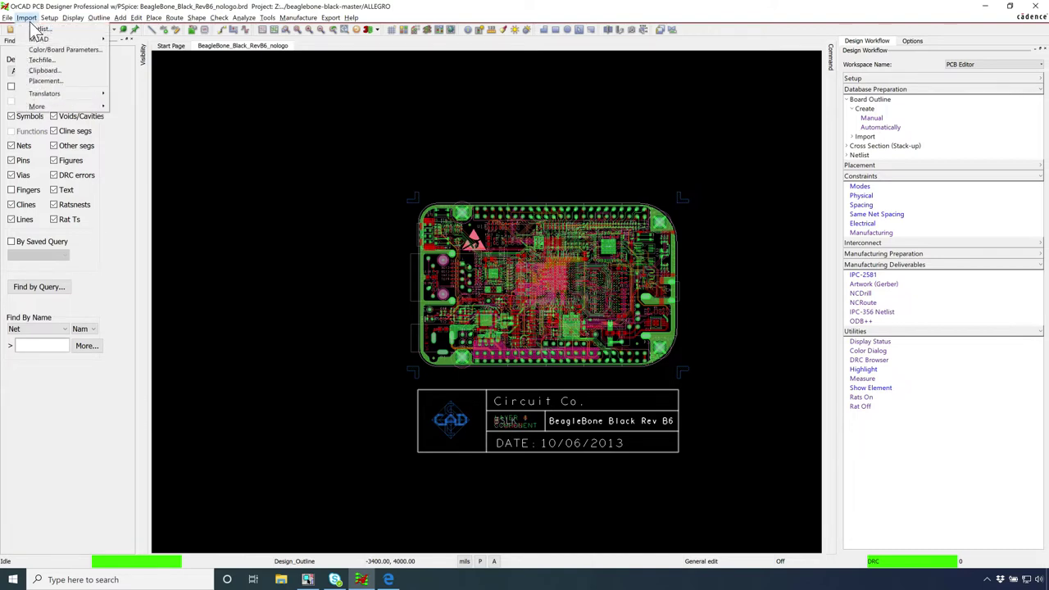
pyautogui.moveTo(92, 38)
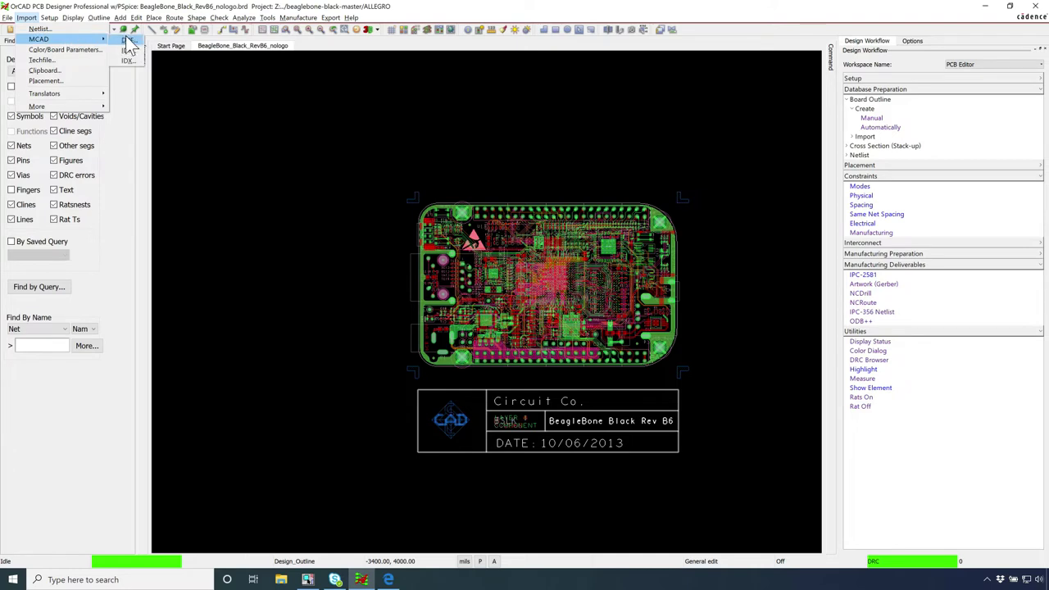
pyautogui.click(656, 124)
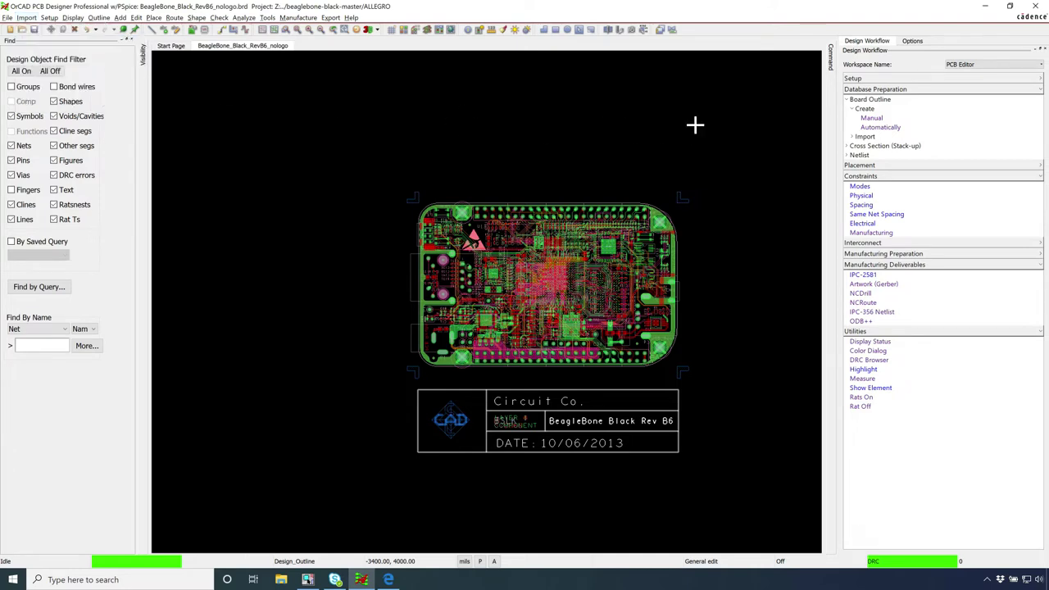
# Step: Expand and collapse Board Outline > Import, then collapse Board Outline
pyautogui.click(866, 137)
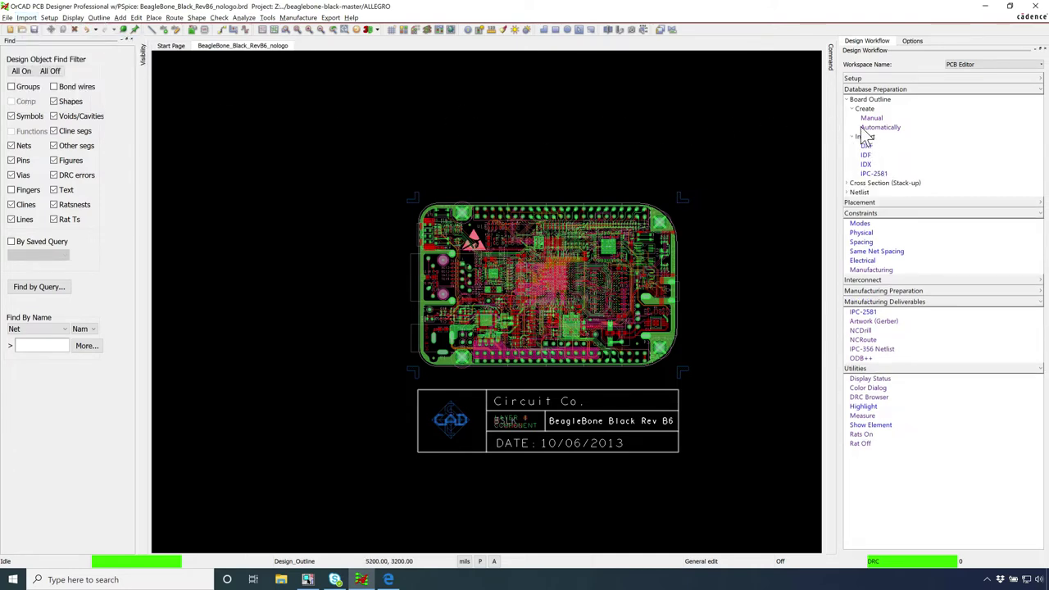
pyautogui.click(861, 137)
pyautogui.click(860, 110)
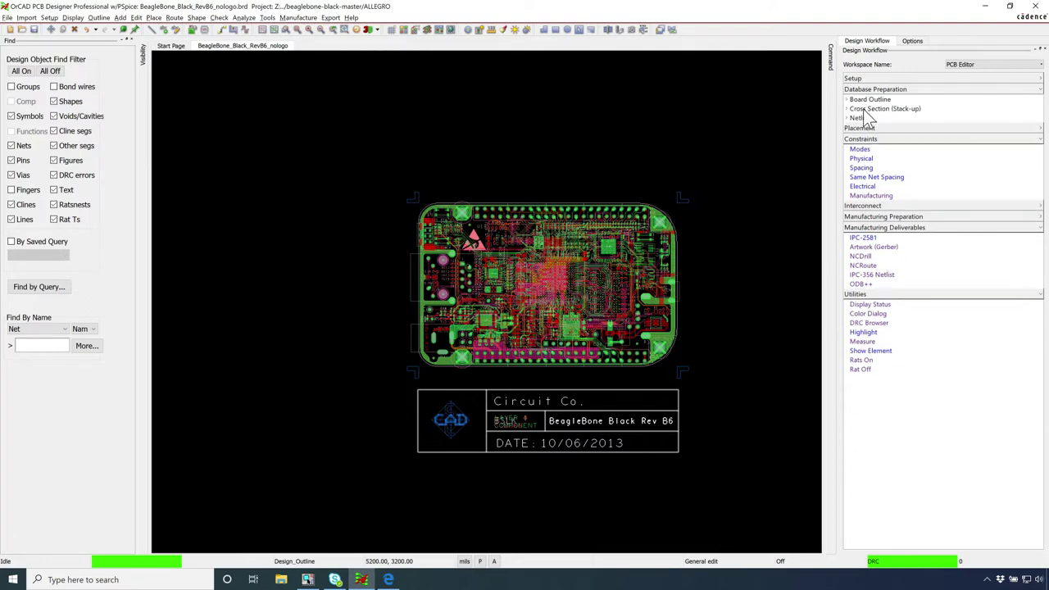
# Step: Open the Cross-section Editor from the workflow, close it, then reopen it via Setup > Cross-Section..
pyautogui.click(866, 110)
pyautogui.click(865, 119)
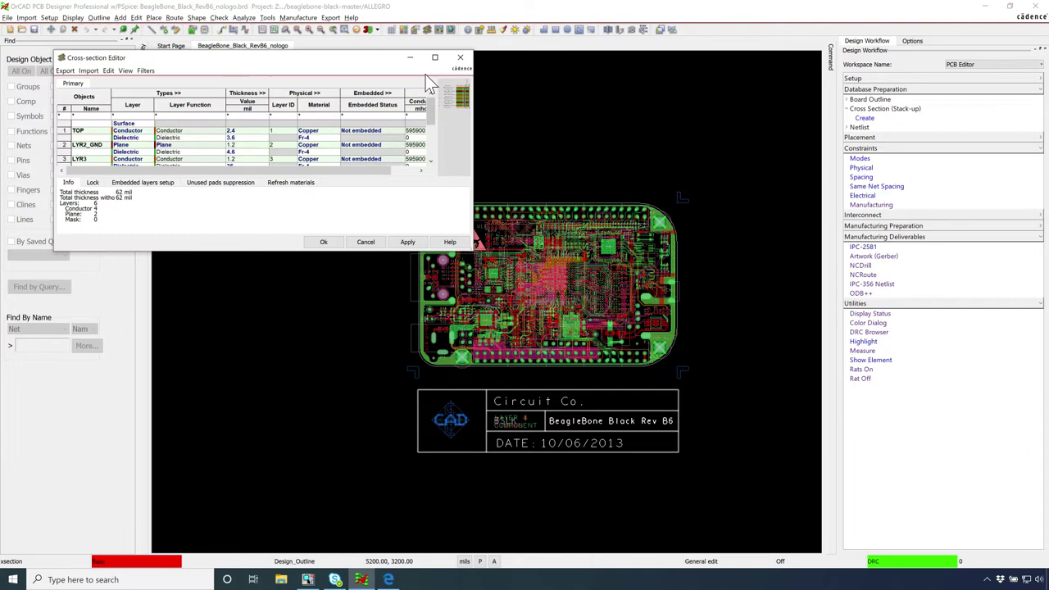
pyautogui.moveTo(474, 254); pyautogui.dragTo(542, 310)
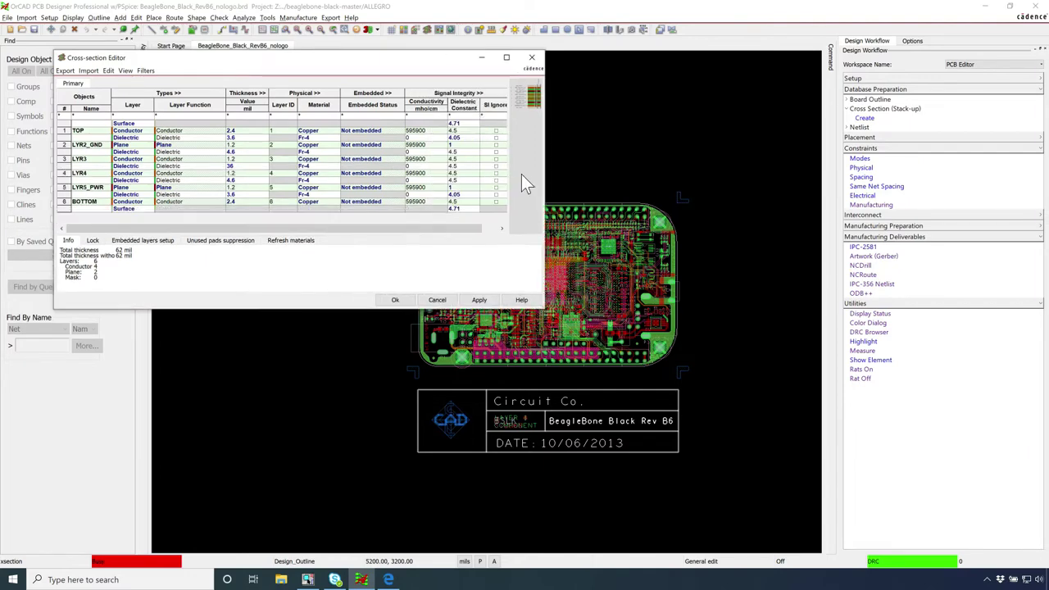
pyautogui.click(533, 60)
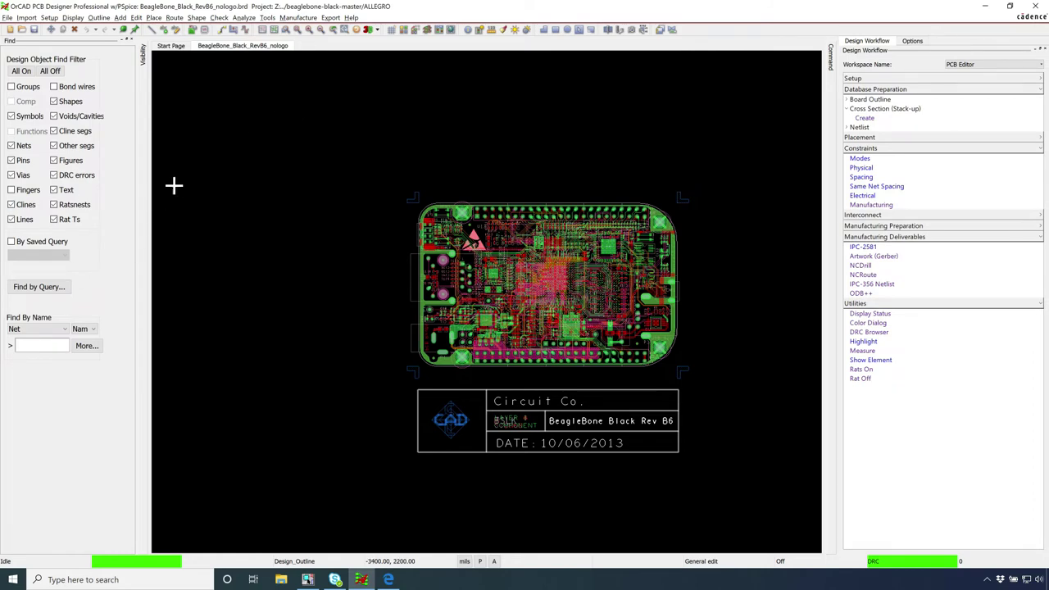
pyautogui.click(50, 18)
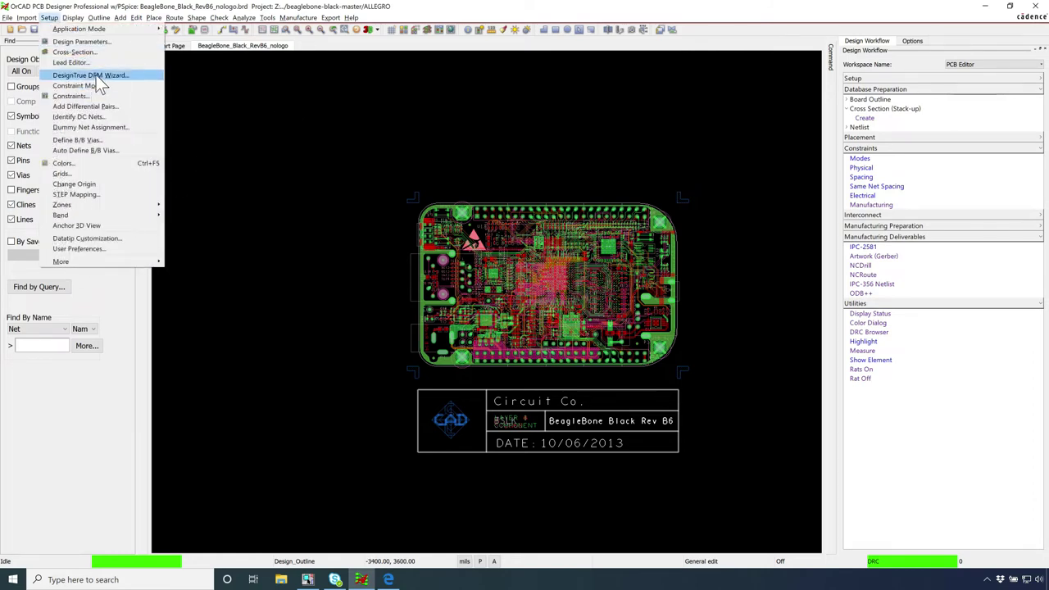
pyautogui.click(93, 54)
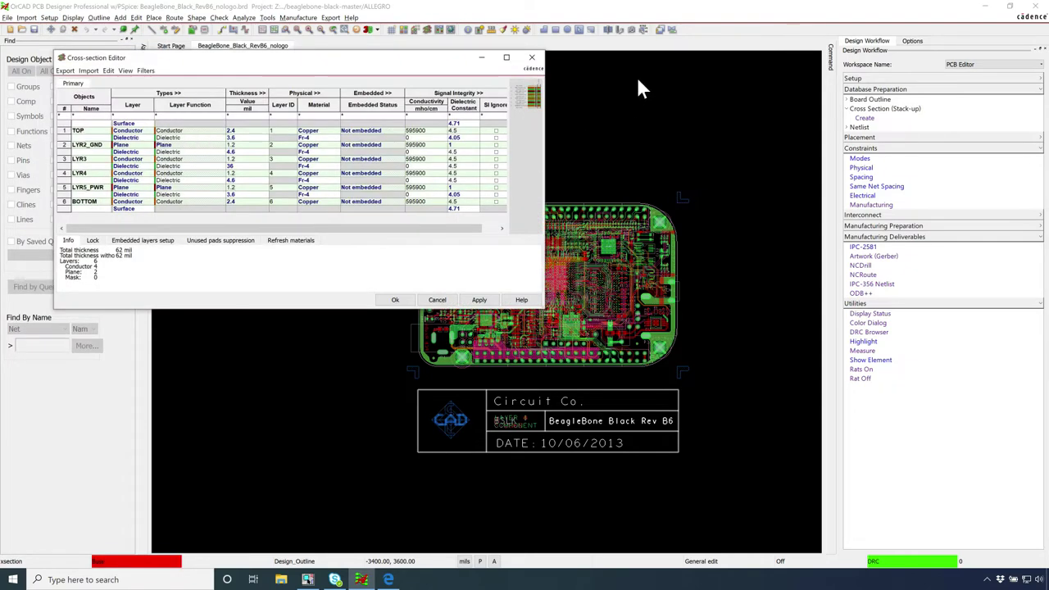
# Step: Close the Cross-section Editor, expand Netlist, compare the Import and Export menus, then expand Placement
pyautogui.click(532, 57)
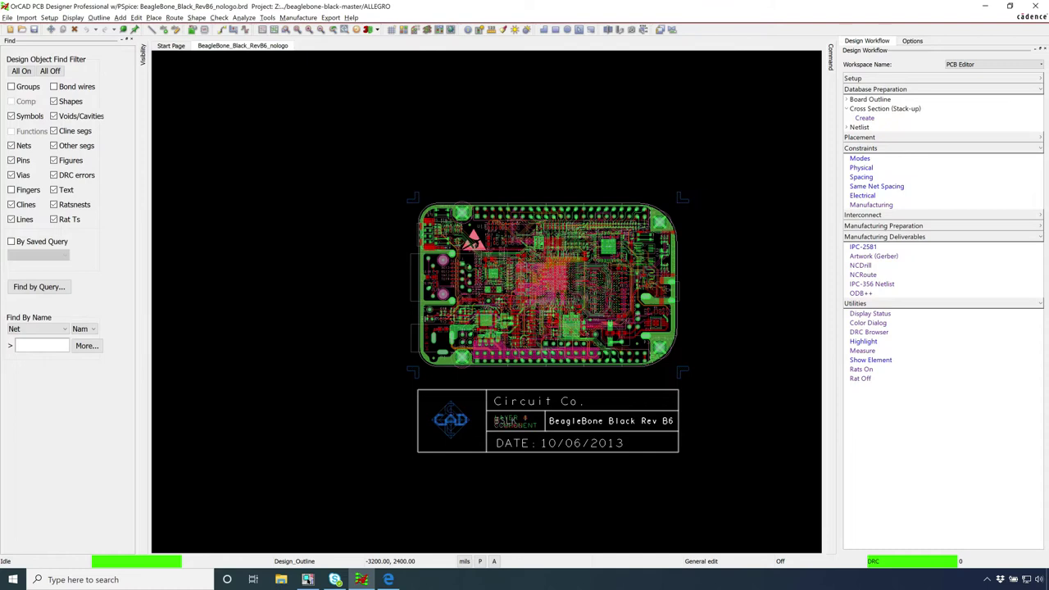
pyautogui.click(862, 127)
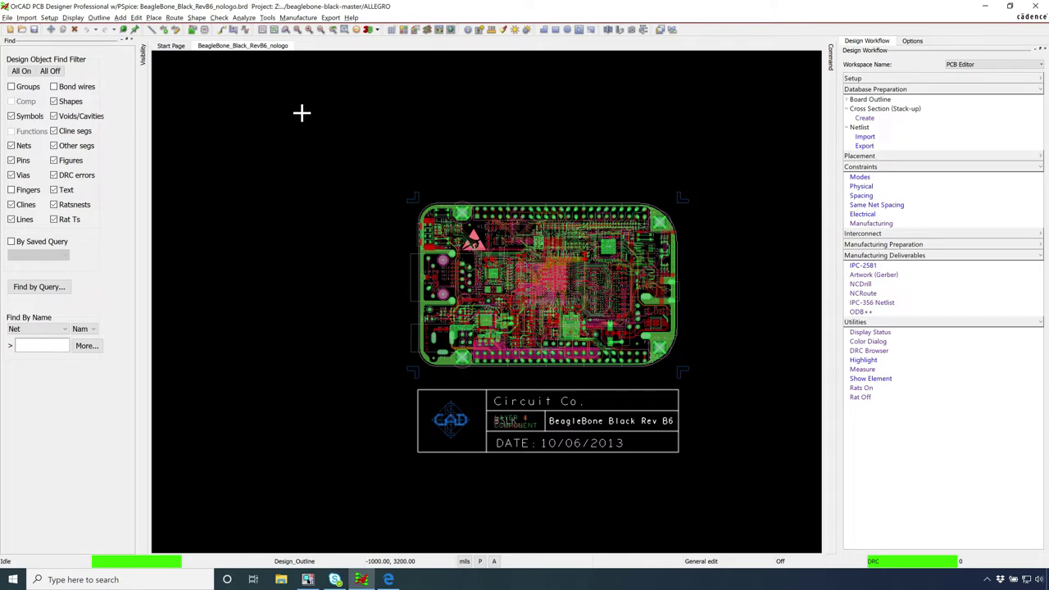
pyautogui.click(25, 17)
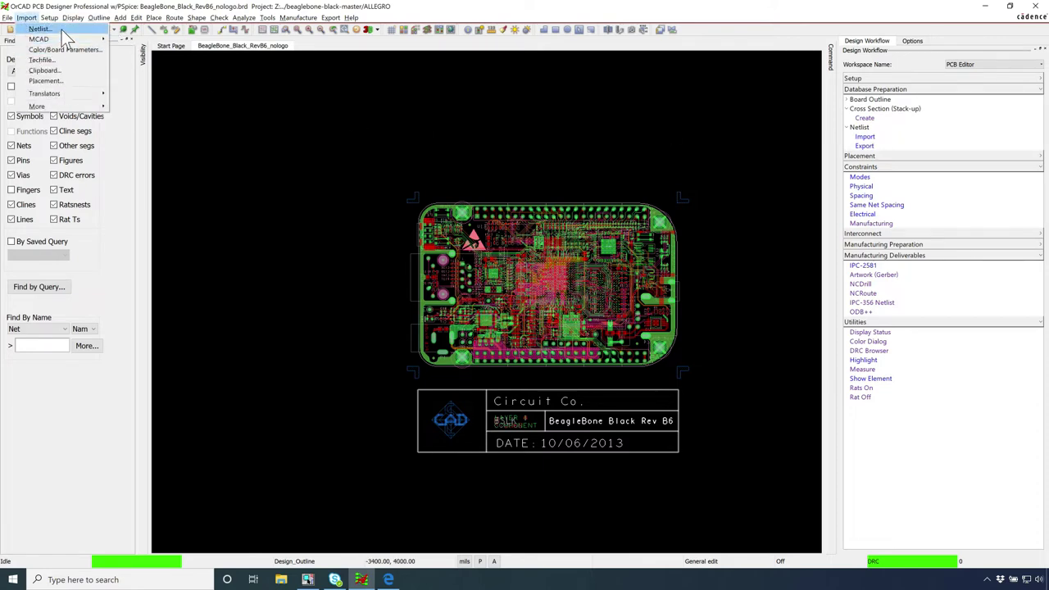
pyautogui.click(330, 17)
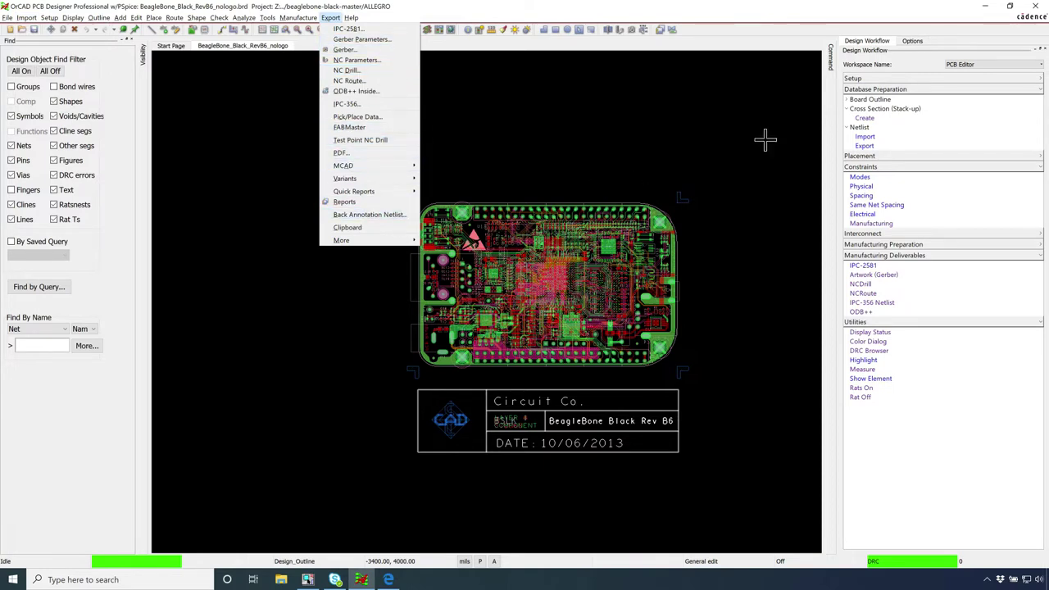
pyautogui.click(832, 163)
pyautogui.click(883, 156)
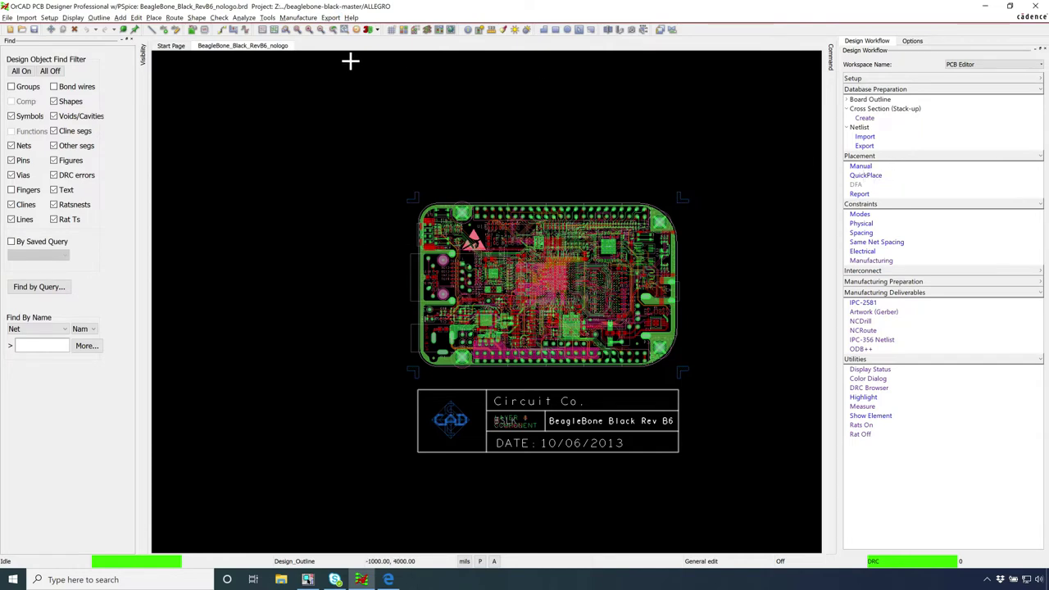
pyautogui.click(155, 19)
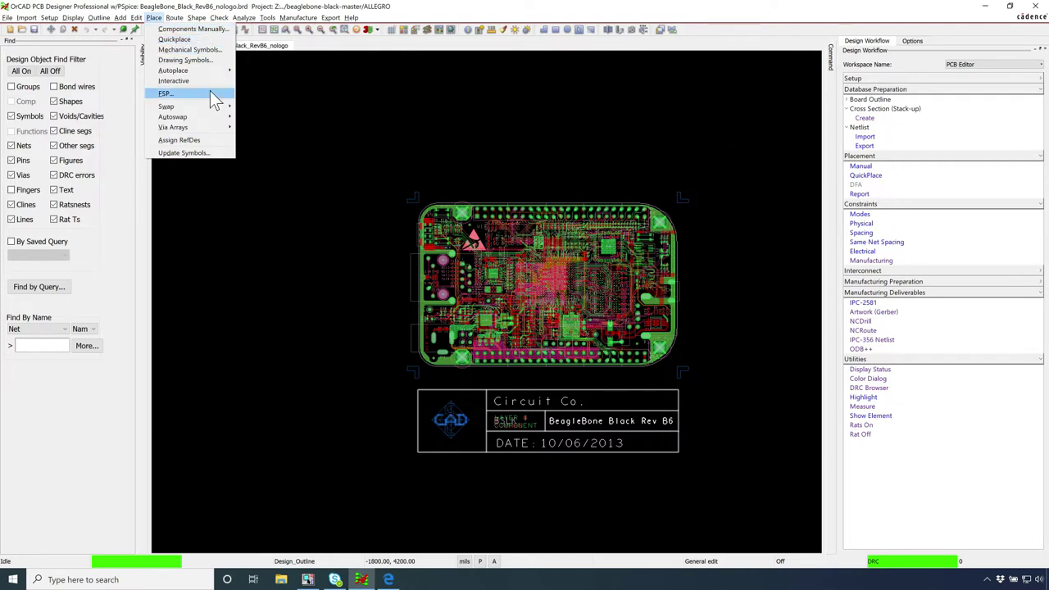
pyautogui.click(324, 92)
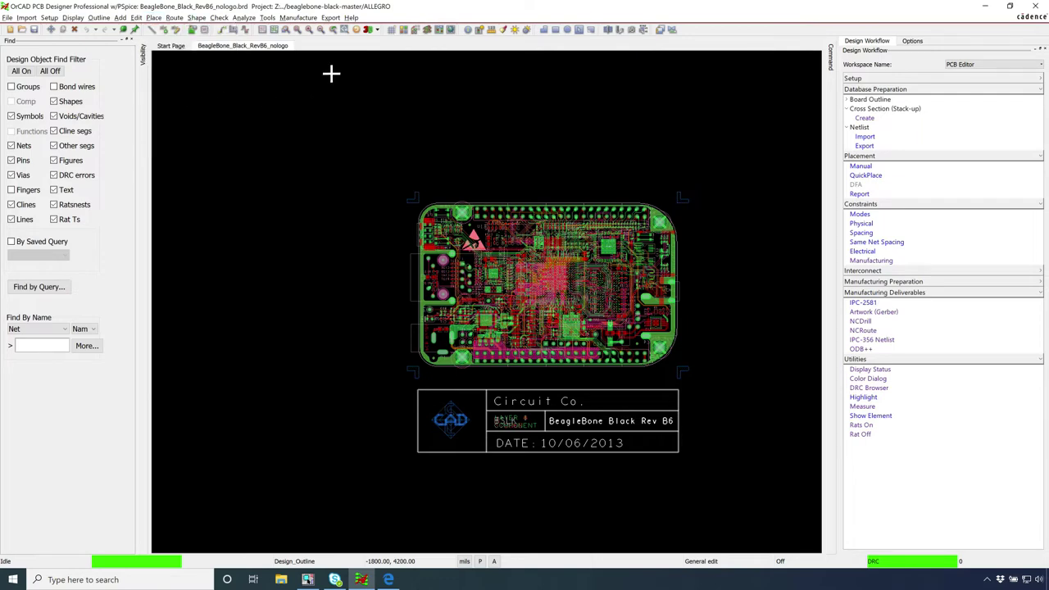
pyautogui.click(329, 17)
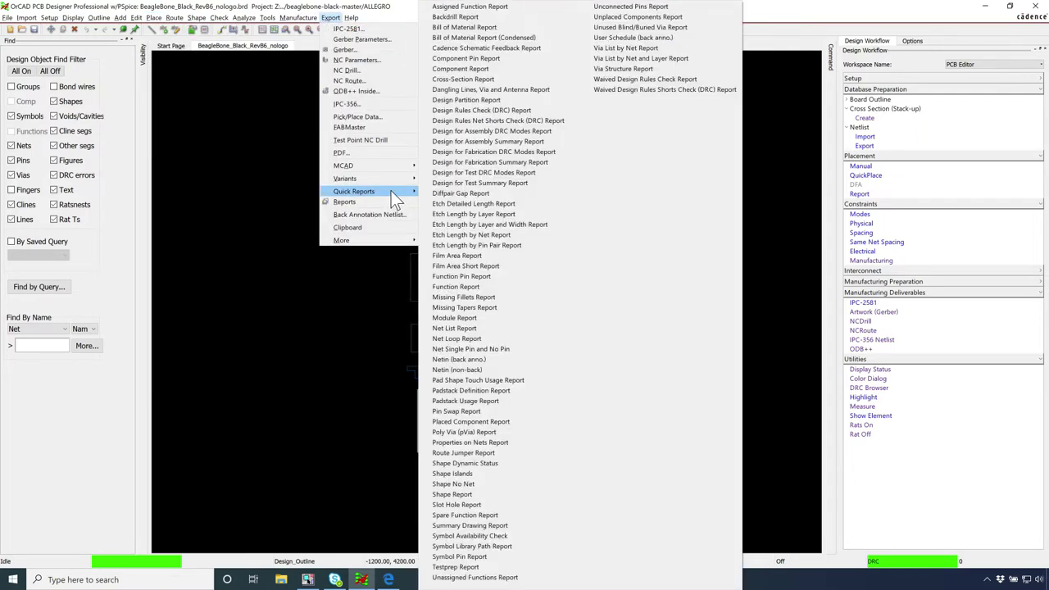
pyautogui.click(379, 202)
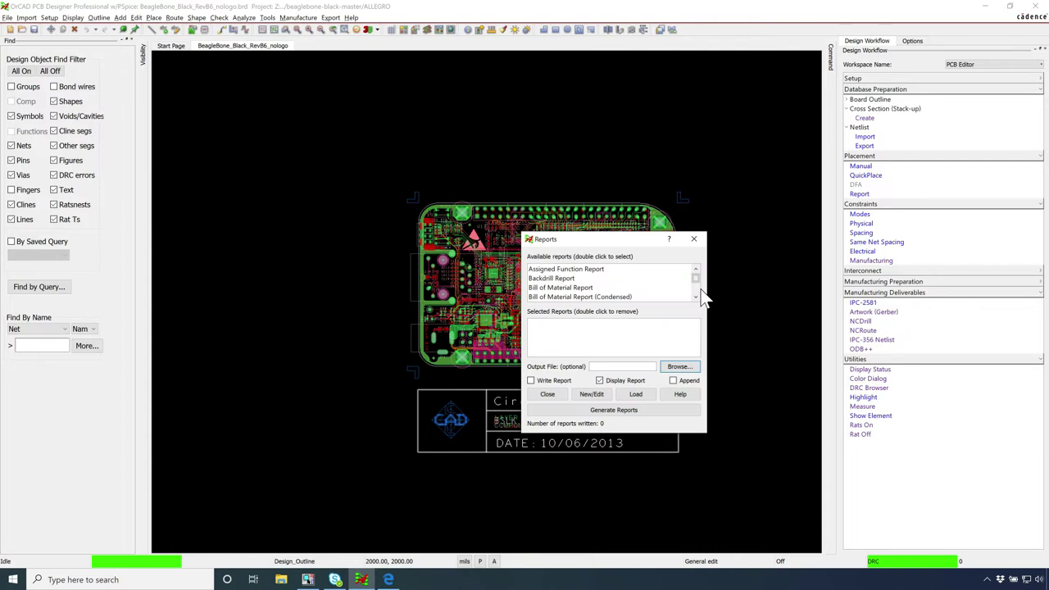
pyautogui.scroll(-2, 696, 287)
pyautogui.scroll(-3, 695, 280)
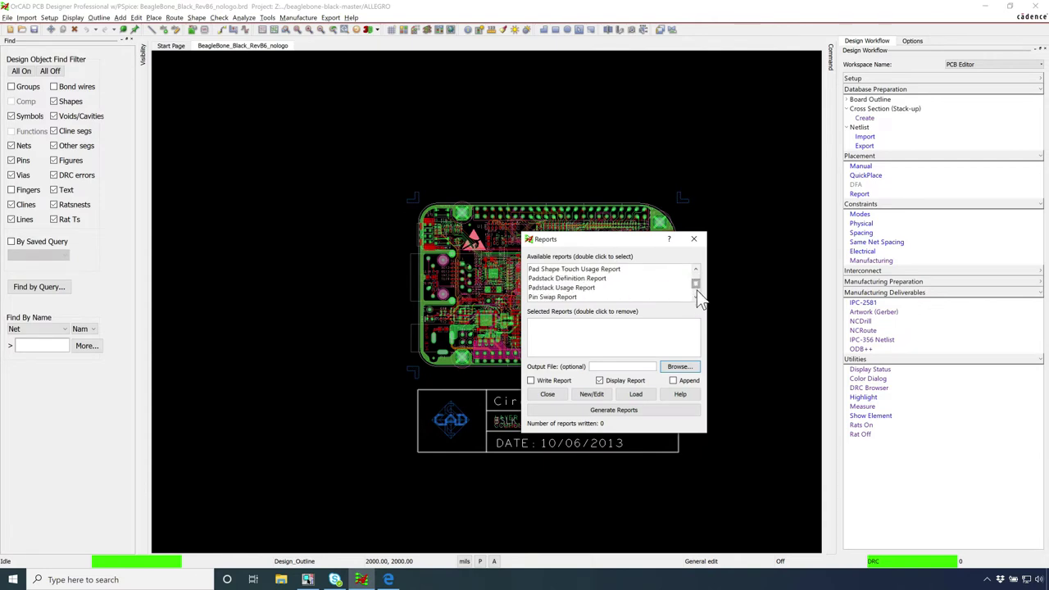
pyautogui.click(695, 297)
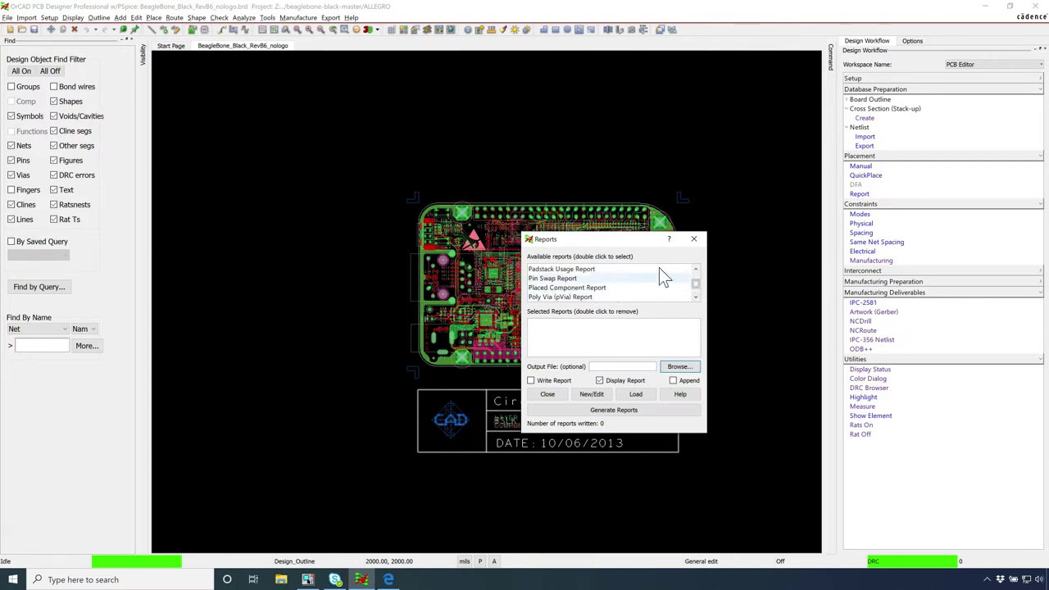
pyautogui.click(694, 242)
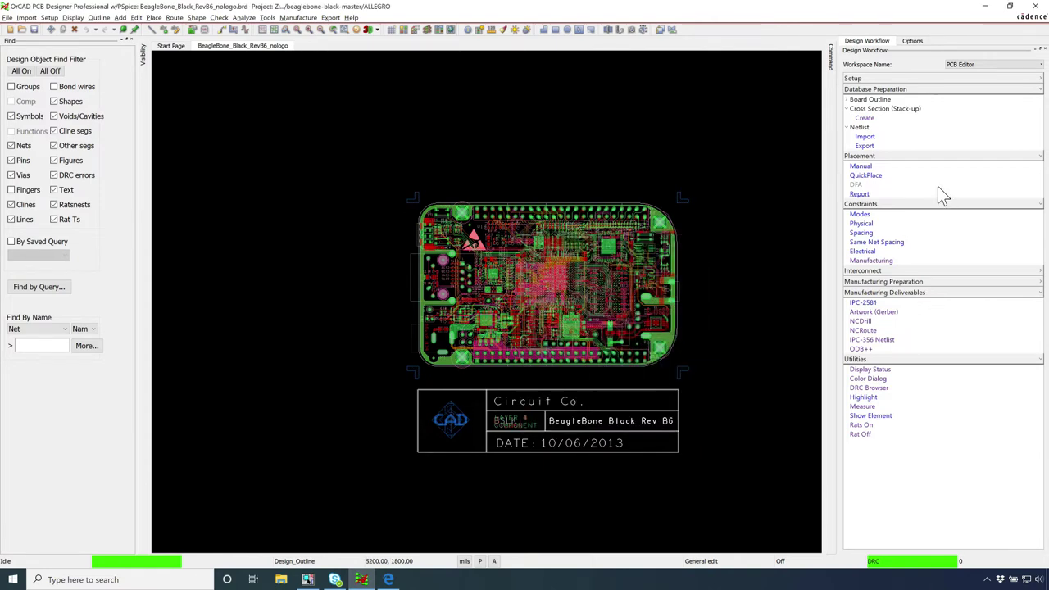
# Step: Open the constraint analysis modes from the workflow and via Setup > Constraint Modes, closing each
pyautogui.click(859, 214)
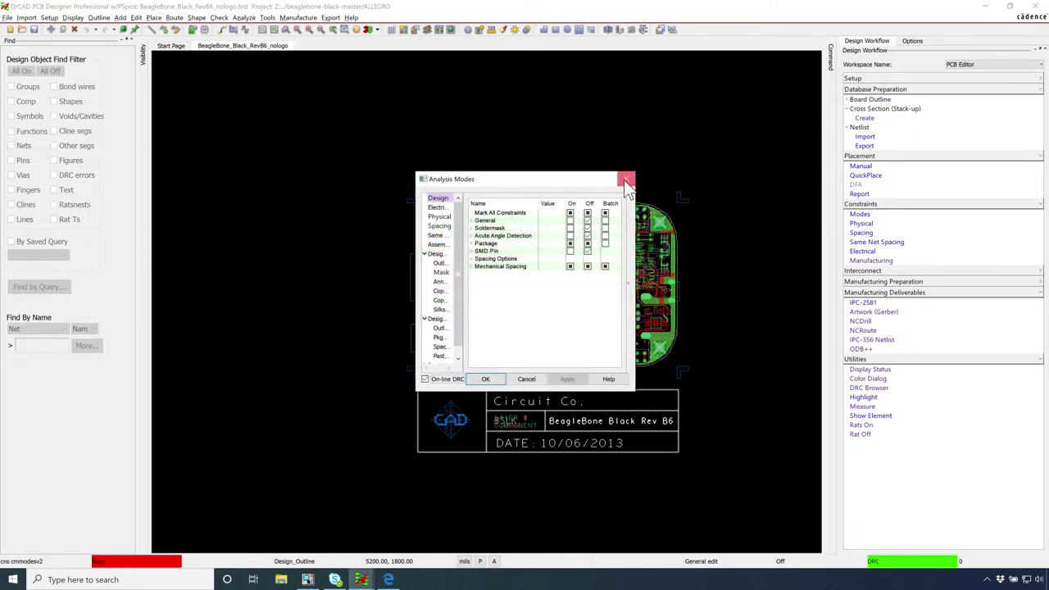
pyautogui.click(626, 179)
pyautogui.click(49, 18)
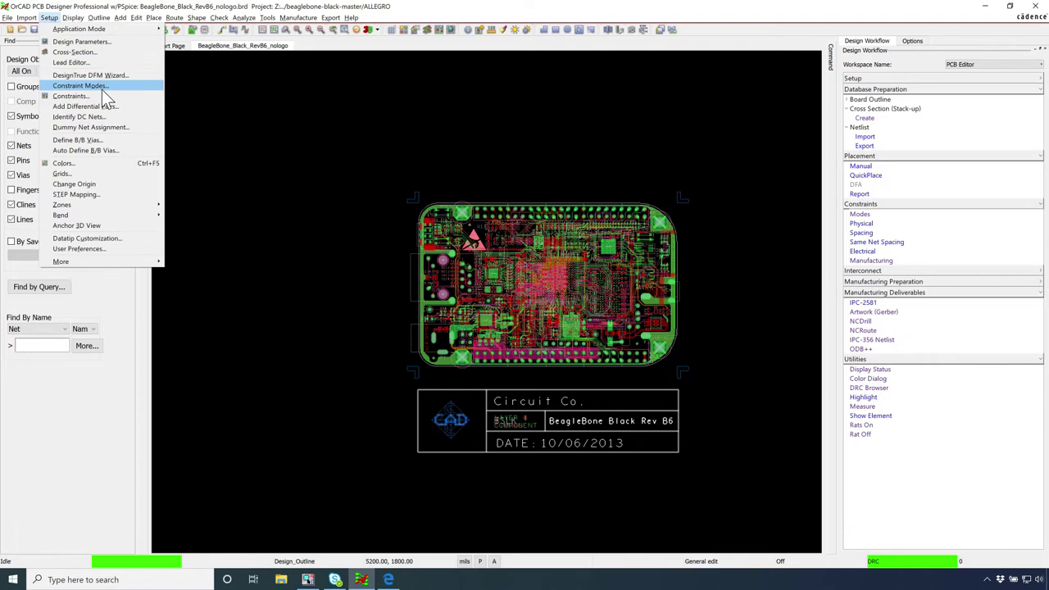
pyautogui.click(92, 85)
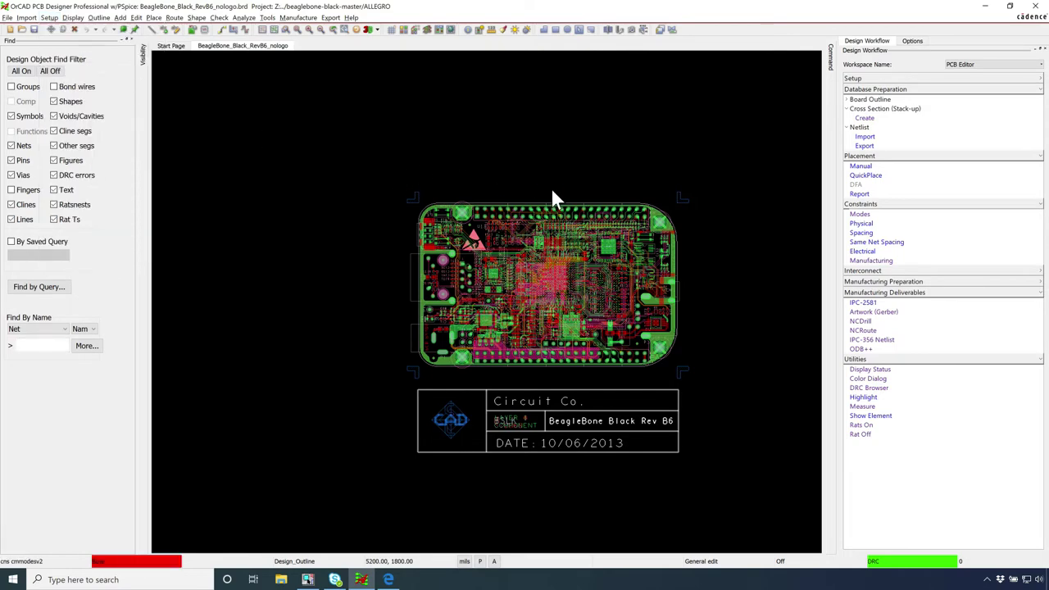
pyautogui.click(626, 180)
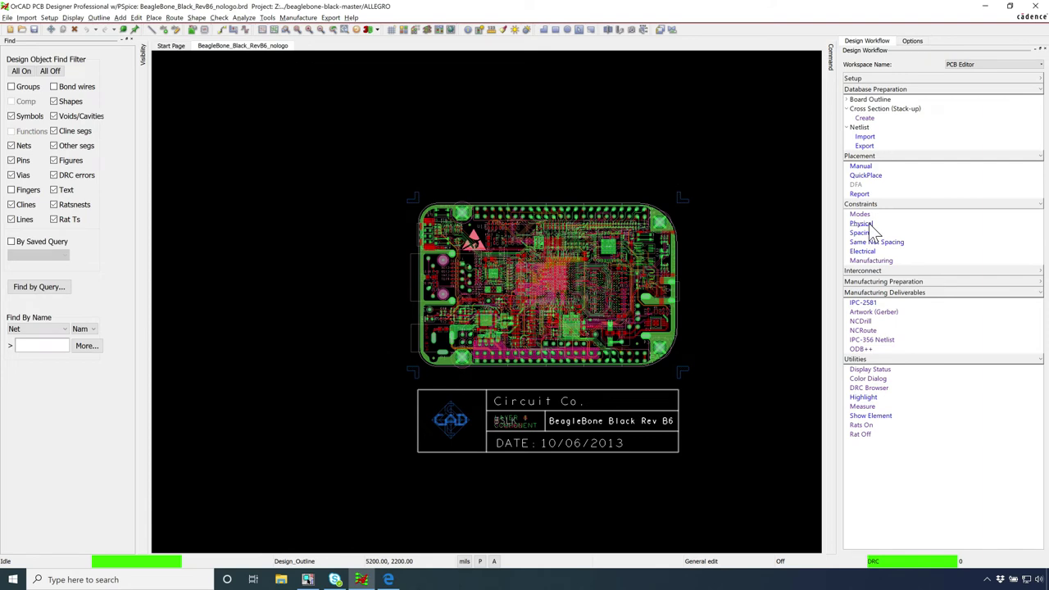
# Step: Launch and close the Constraint Manager via Setup > Constraints, then scroll the Google Docs cheat sheet
pyautogui.click(49, 18)
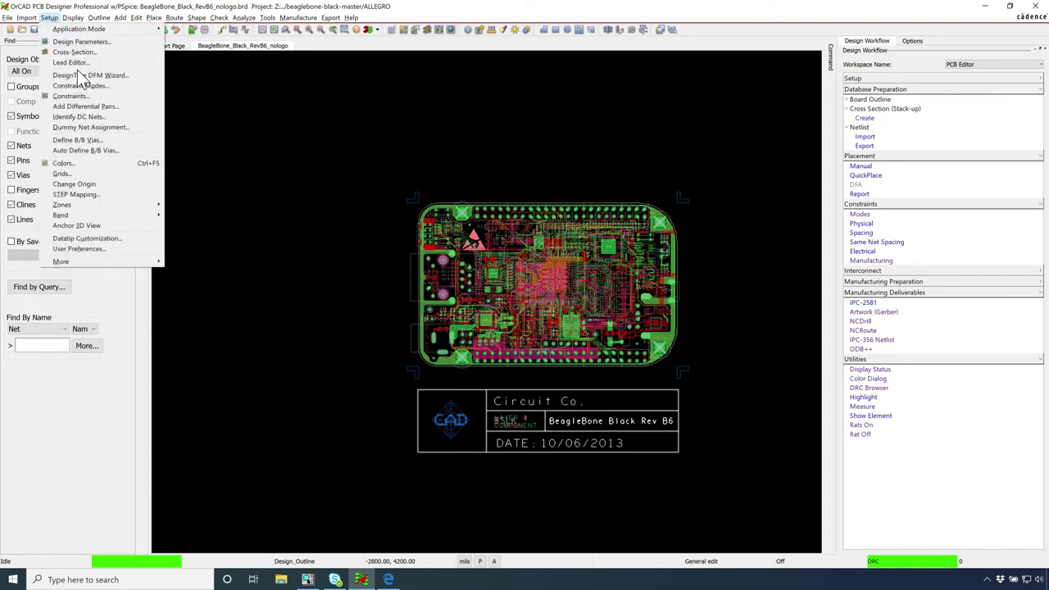
pyautogui.click(86, 96)
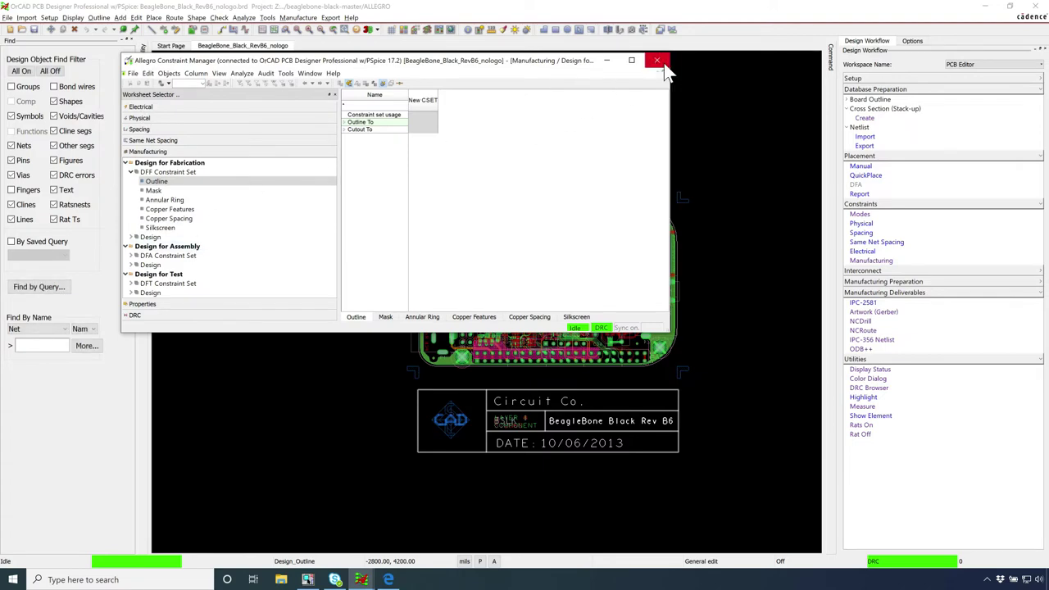
pyautogui.click(656, 60)
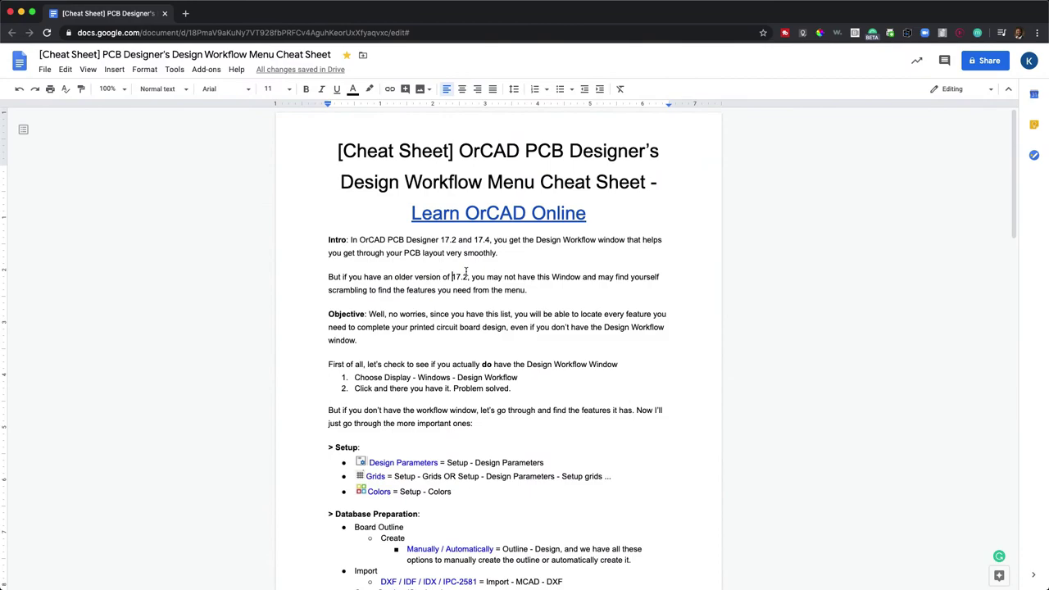
pyautogui.scroll(-5, 507, 297)
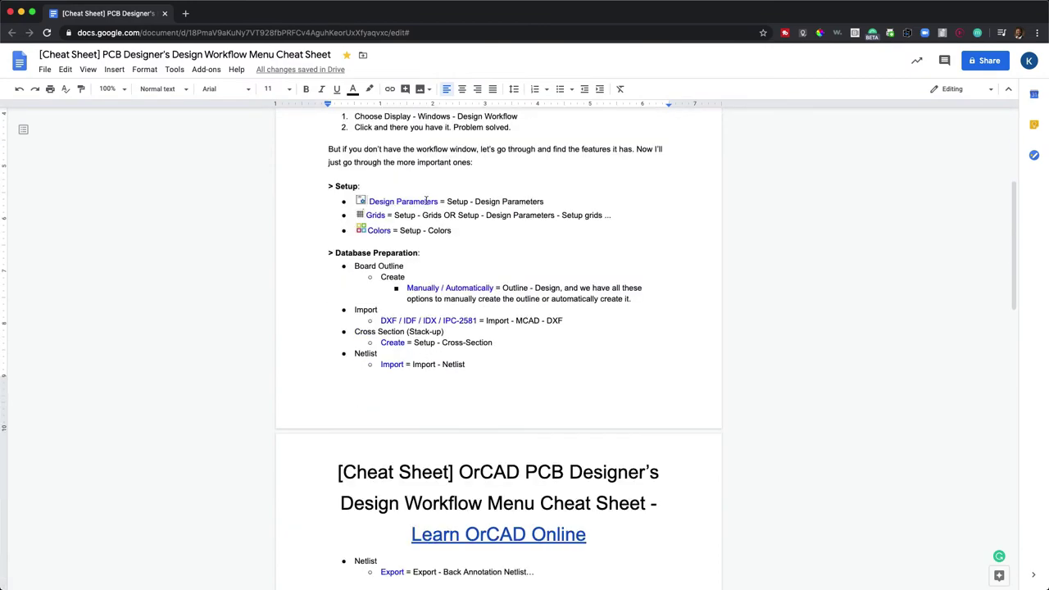
pyautogui.scroll(-5, 567, 328)
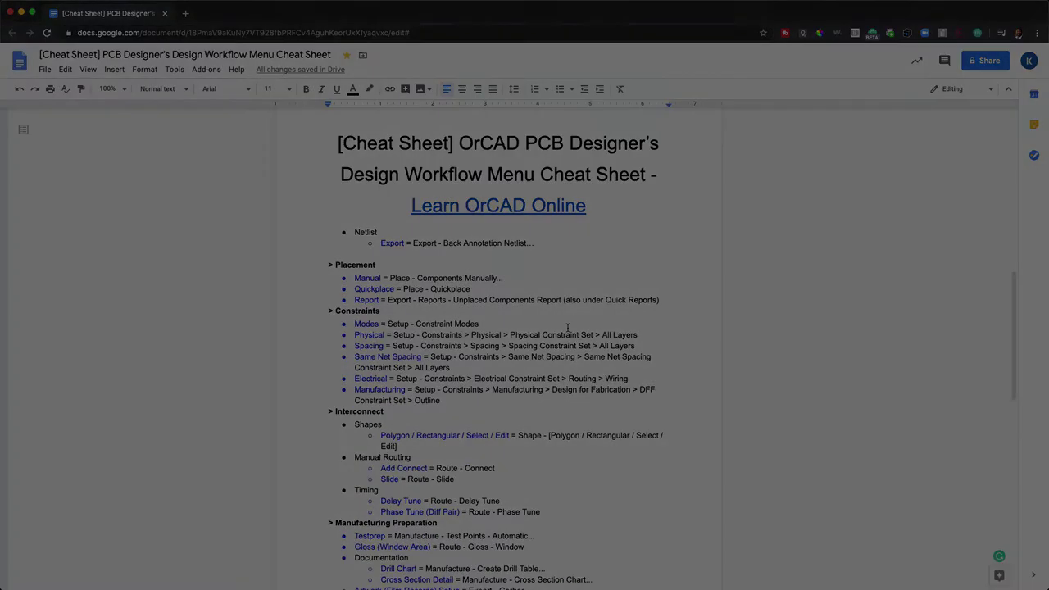